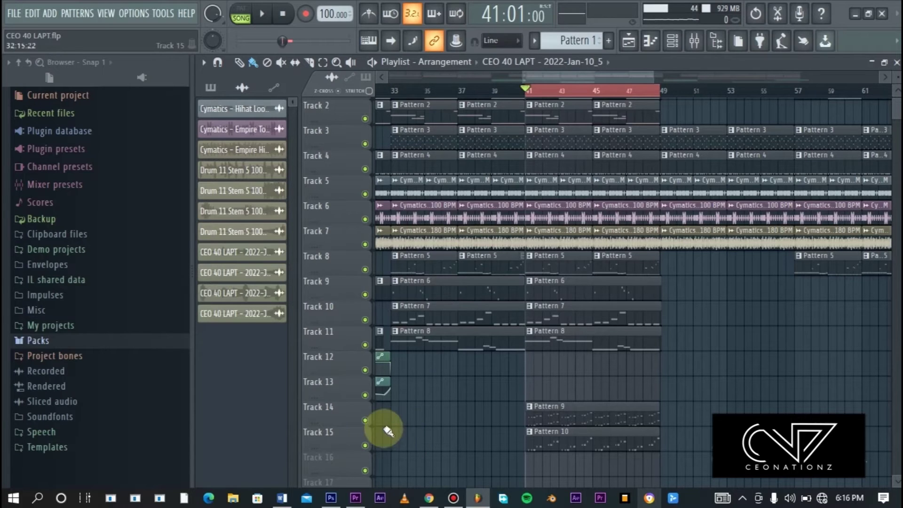
Solo Track 14 and unmute Track 15 so only the Pattern 9 and 10 clips play.
{"action": "left_click", "coordinate": [365, 420], "text": "ctrl"}
{"action": "left_click", "coordinate": [365, 445]}
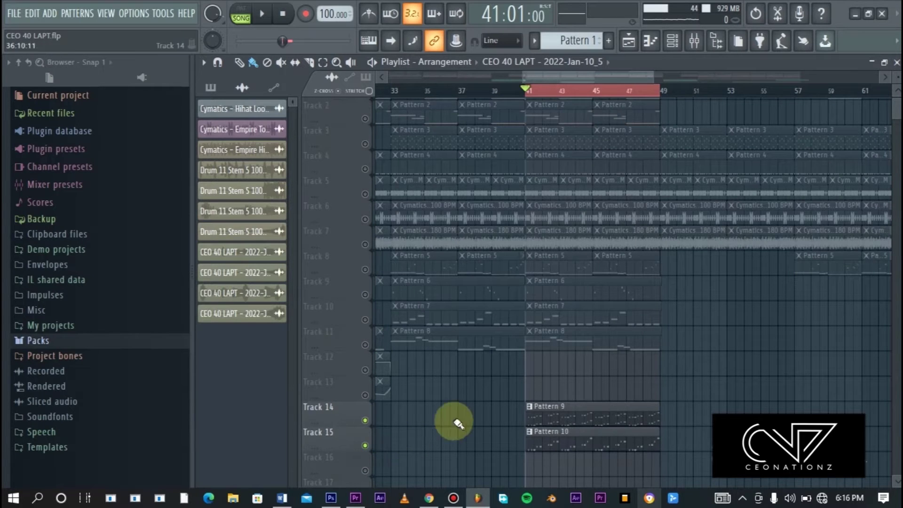
Show the mixer and inspect the effect racks of inserts 19–23, ending on Chorus Sharp.
{"action": "left_click", "coordinate": [694, 41]}
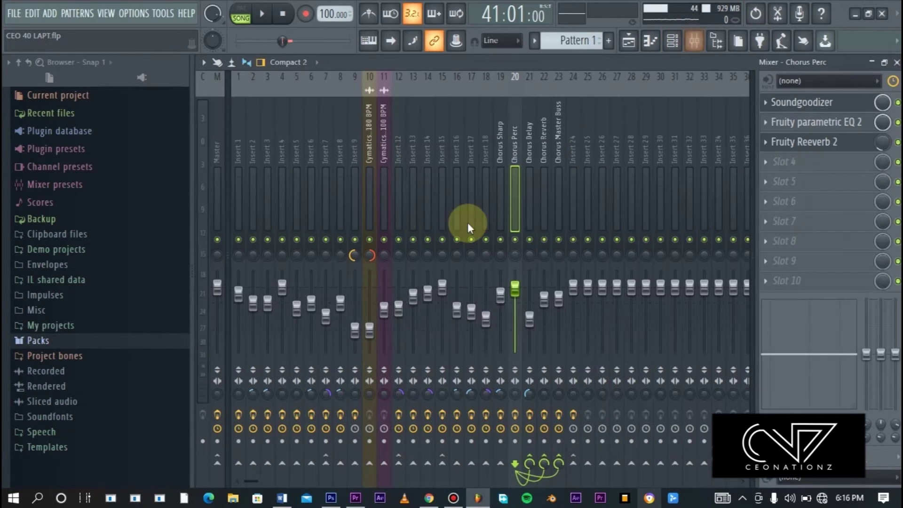
{"action": "left_click", "coordinate": [500, 143]}
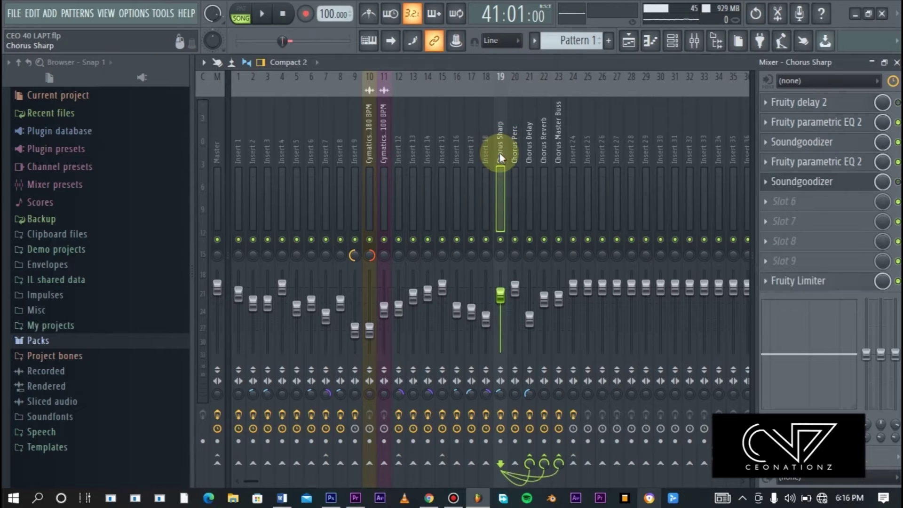
{"action": "left_click", "coordinate": [515, 141]}
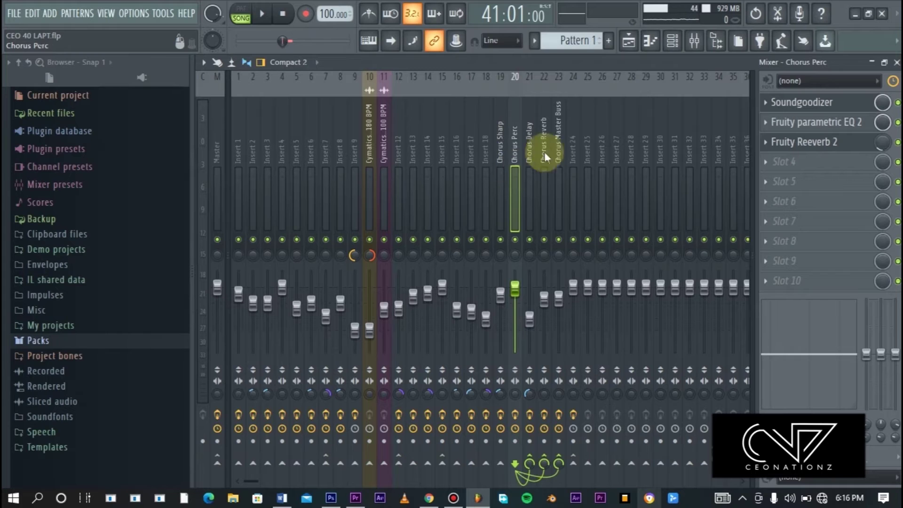
{"action": "left_click", "coordinate": [530, 142]}
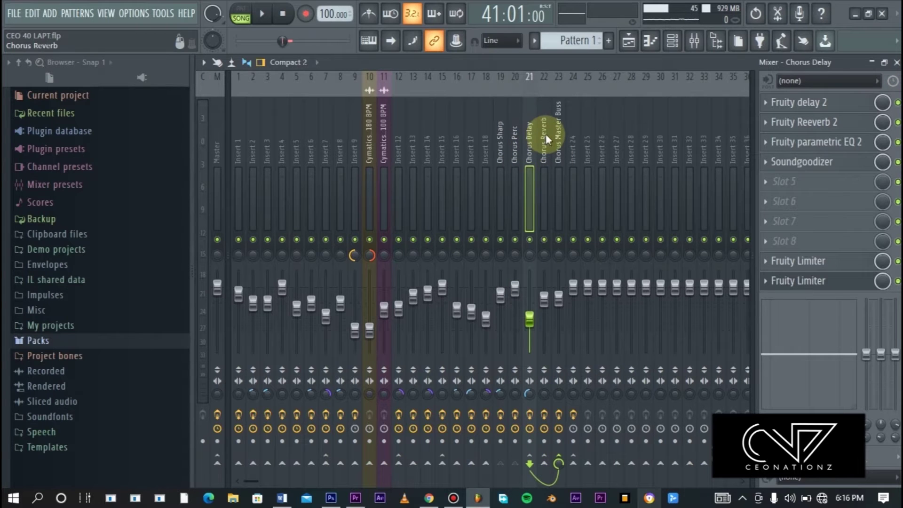
{"action": "left_click", "coordinate": [546, 137]}
{"action": "left_click", "coordinate": [556, 136]}
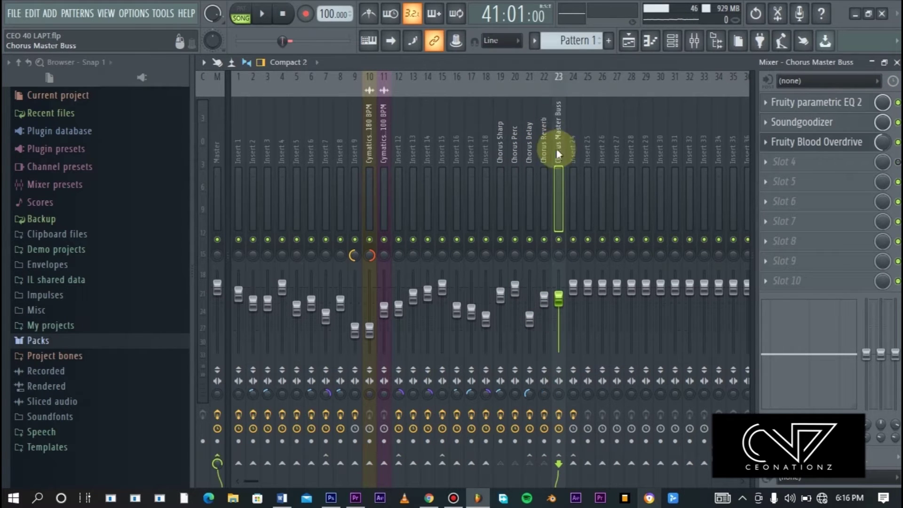
{"action": "left_click", "coordinate": [502, 138]}
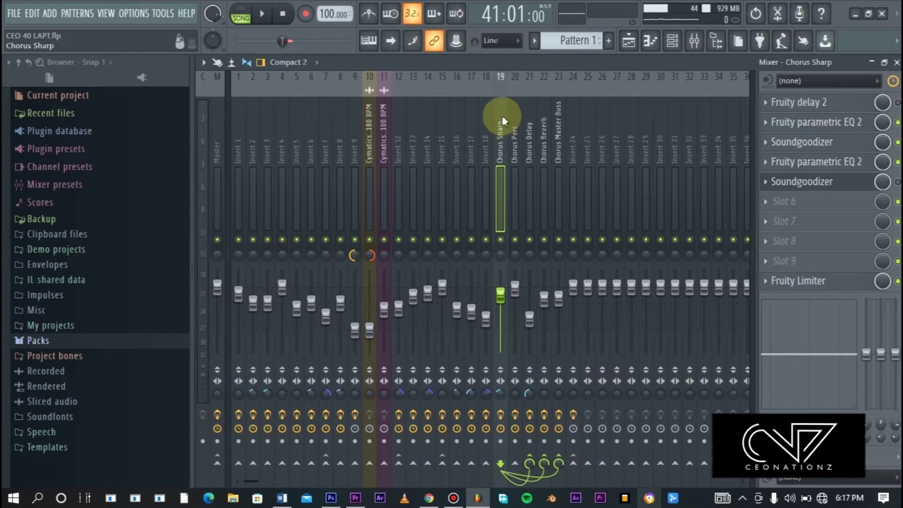
{"action": "left_click", "coordinate": [519, 132]}
{"action": "left_click", "coordinate": [499, 120]}
{"action": "left_click", "coordinate": [512, 124]}
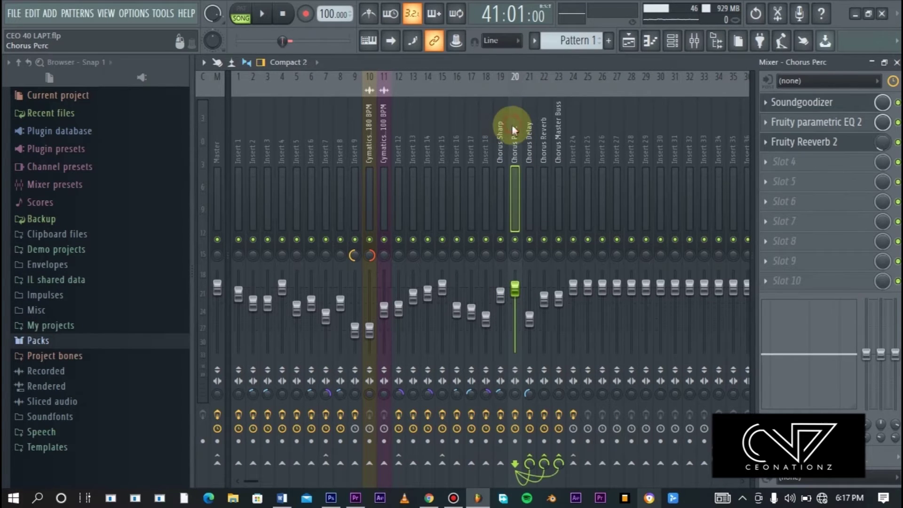
{"action": "left_click", "coordinate": [503, 126]}
{"action": "left_click", "coordinate": [513, 130]}
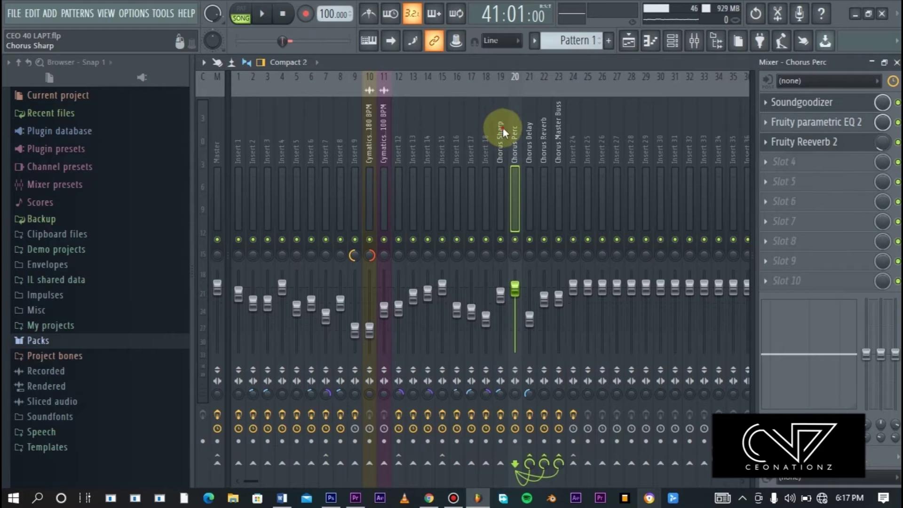
{"action": "left_click", "coordinate": [502, 129]}
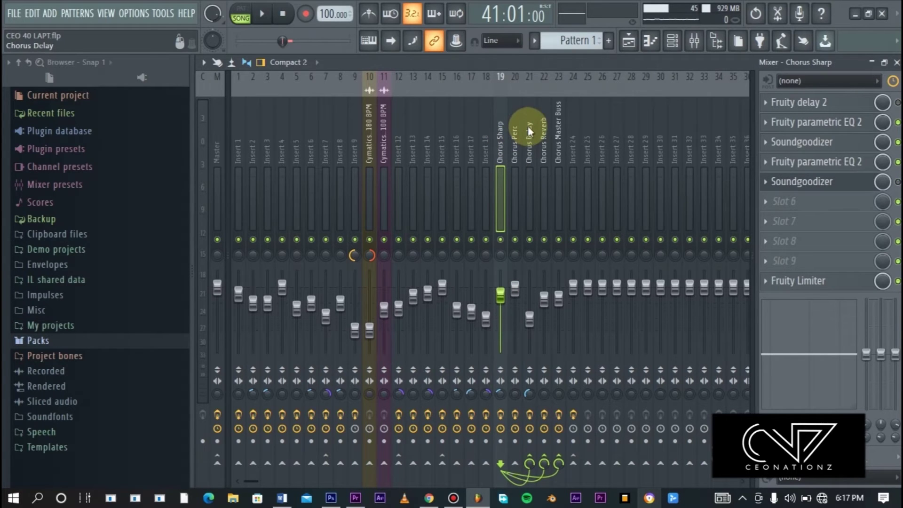
{"action": "left_click", "coordinate": [530, 127]}
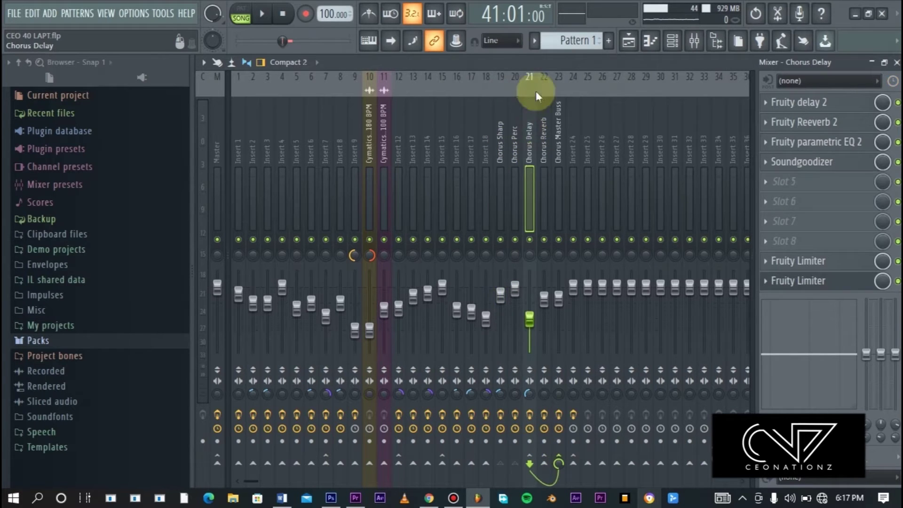
{"action": "left_click", "coordinate": [540, 129]}
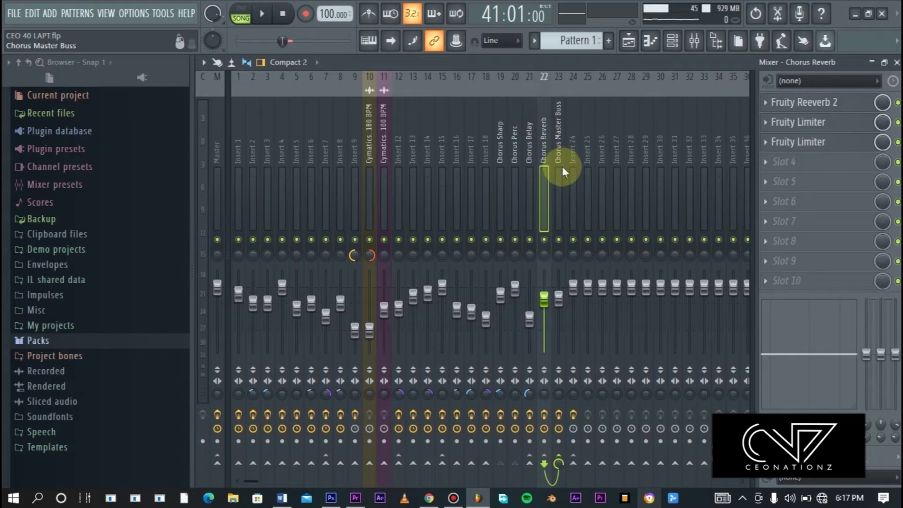
{"action": "left_click", "coordinate": [501, 143]}
{"action": "left_click", "coordinate": [515, 142]}
{"action": "left_click", "coordinate": [530, 143]}
{"action": "left_click", "coordinate": [544, 143]}
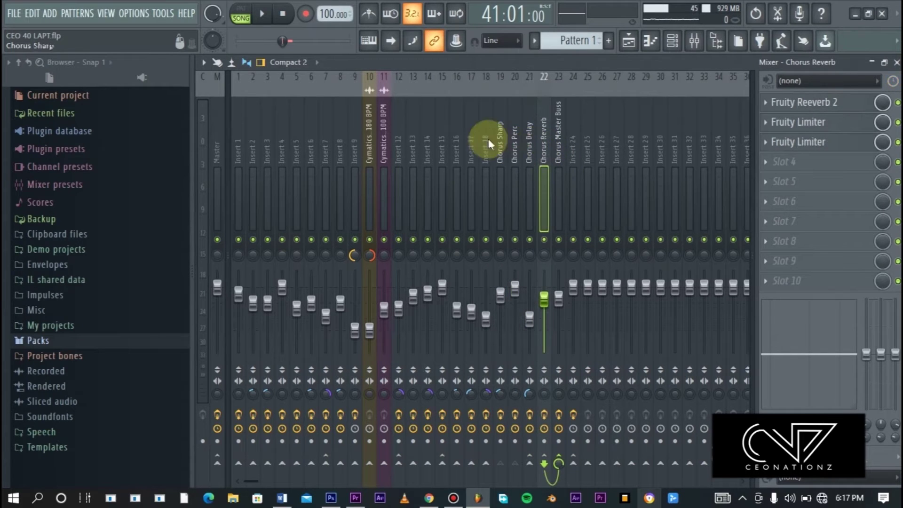
{"action": "left_click", "coordinate": [559, 134]}
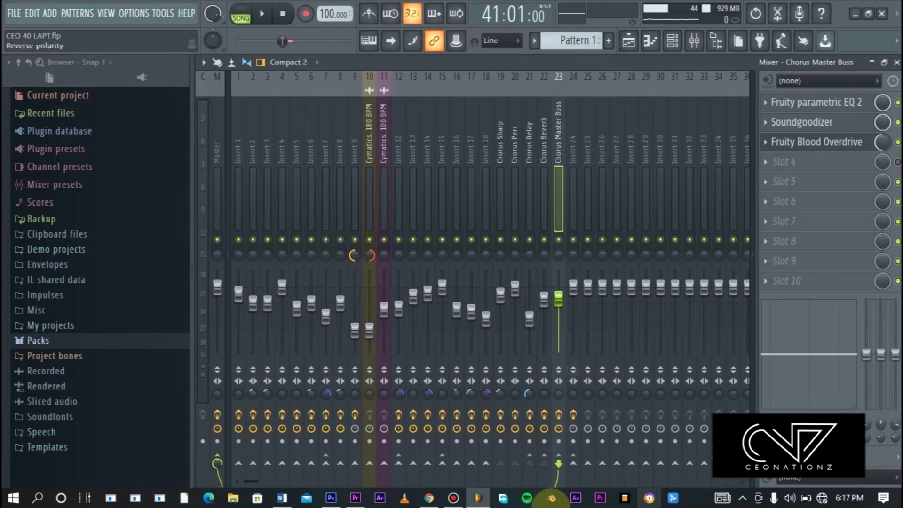
{"action": "left_click", "coordinate": [217, 192]}
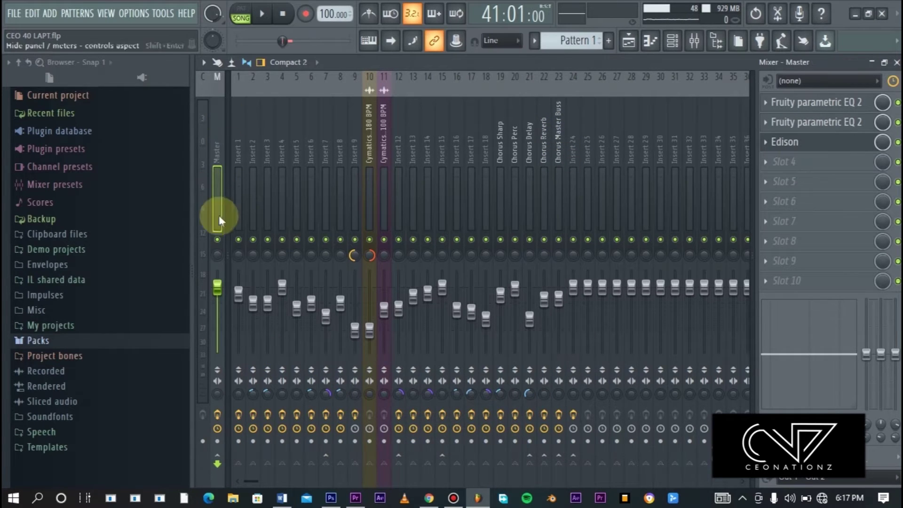
{"action": "left_click", "coordinate": [564, 137]}
{"action": "left_click", "coordinate": [501, 139]}
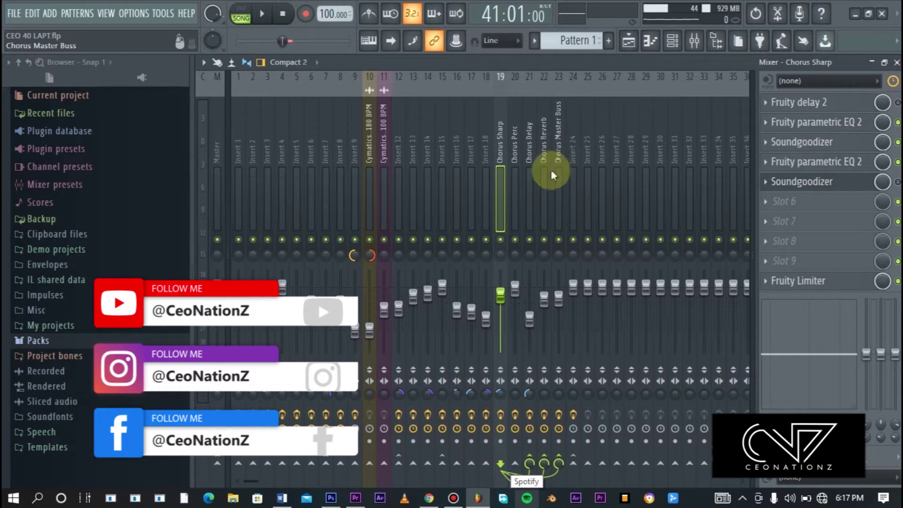
{"action": "left_click", "coordinate": [516, 149]}
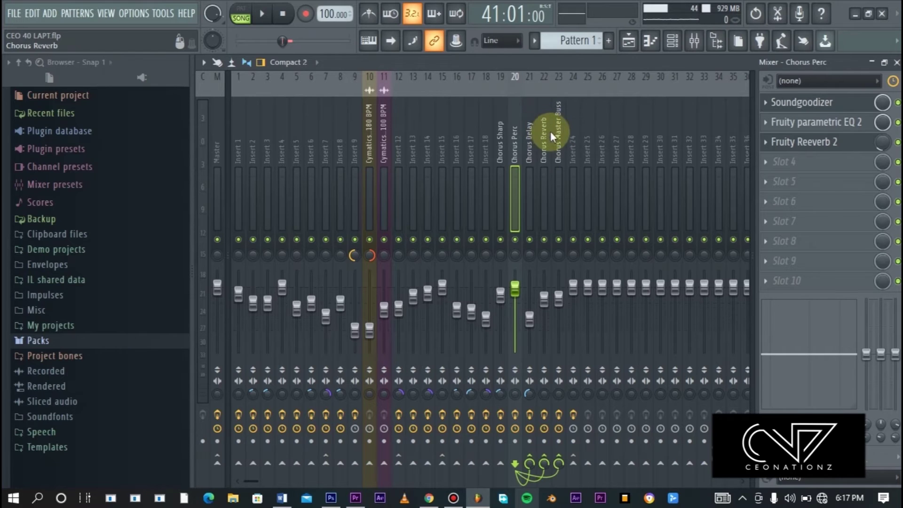
{"action": "left_click", "coordinate": [531, 127]}
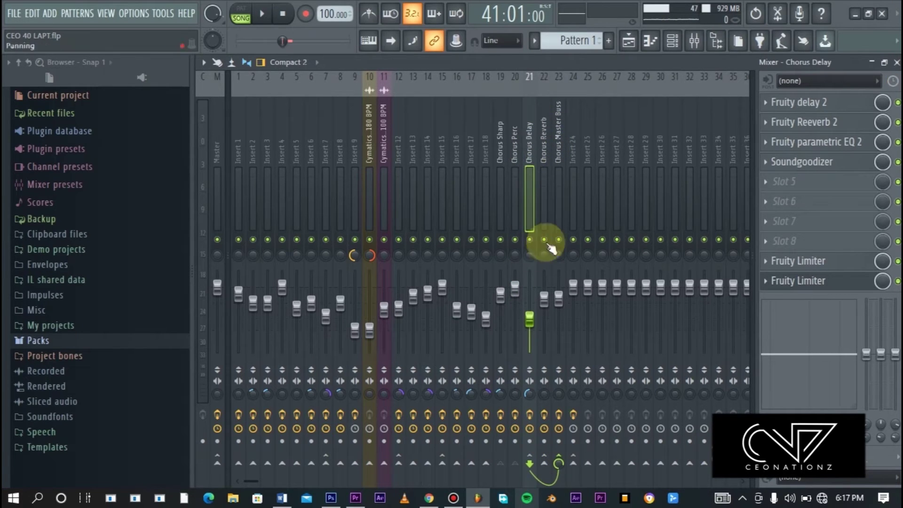
{"action": "left_click", "coordinate": [543, 137]}
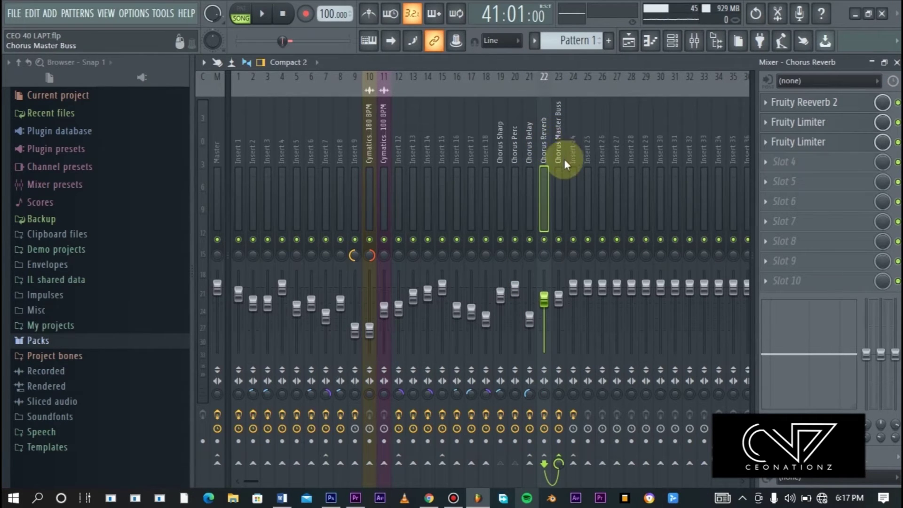
{"action": "left_click", "coordinate": [563, 136]}
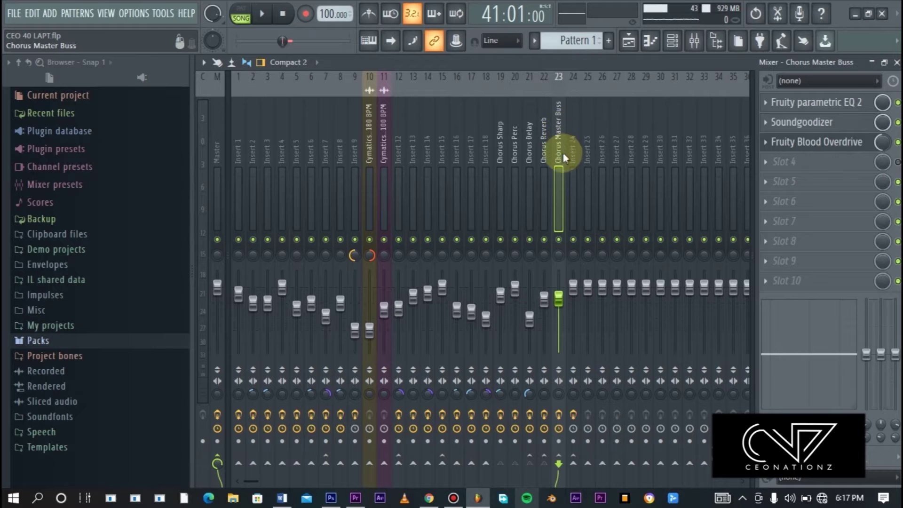
{"action": "left_click", "coordinate": [219, 189]}
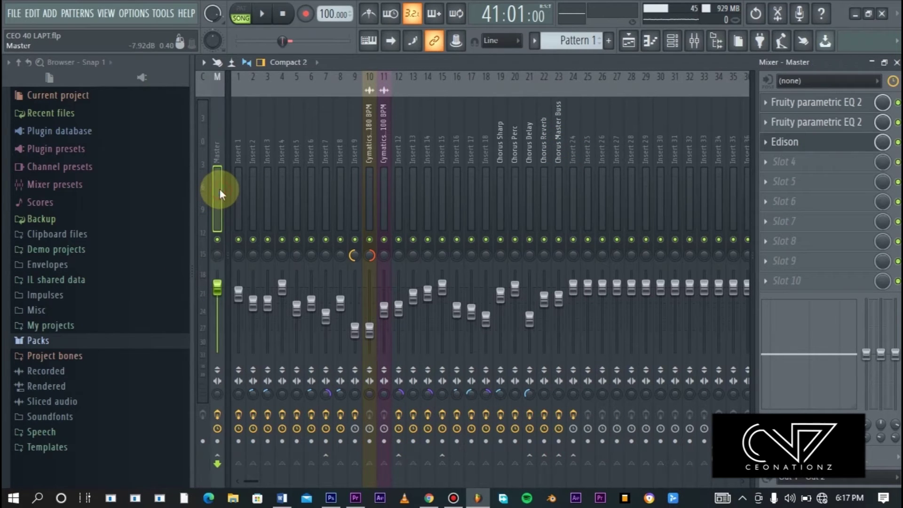
{"action": "left_click", "coordinate": [500, 211]}
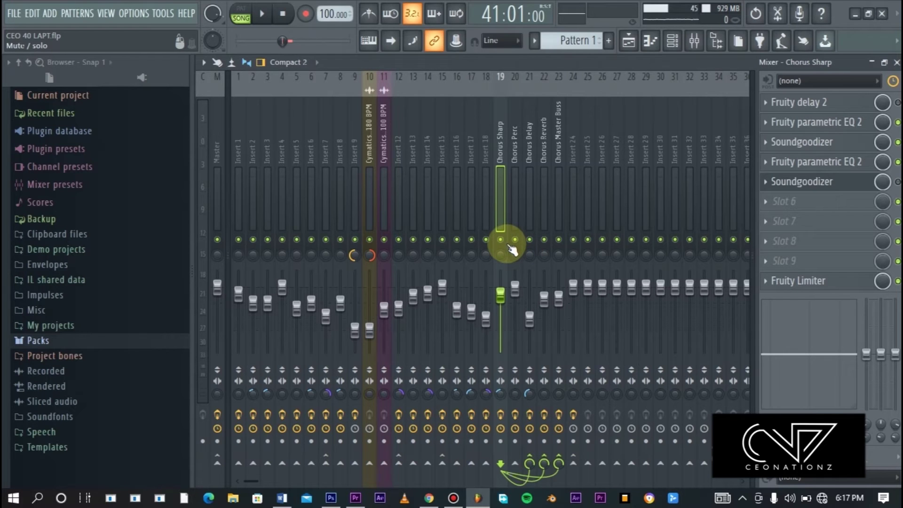
{"action": "left_click", "coordinate": [530, 201]}
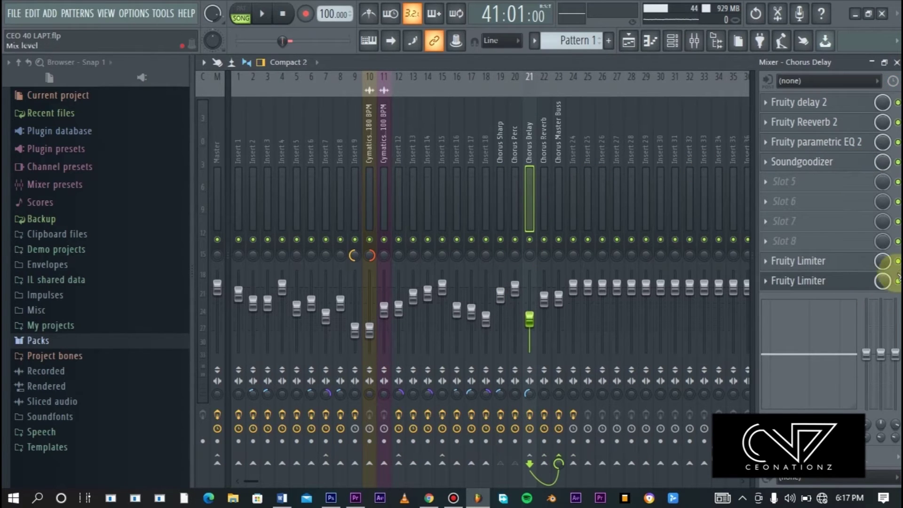
Select the Chorus Reverb insert and play the song briefly, then stop.
{"action": "left_click", "coordinate": [544, 221]}
{"action": "key", "text": "space"}
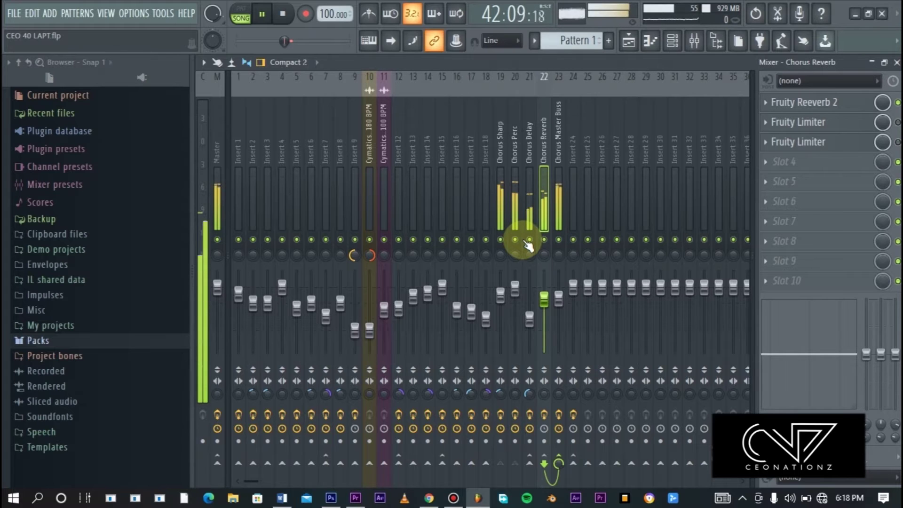
{"action": "key", "text": "space"}
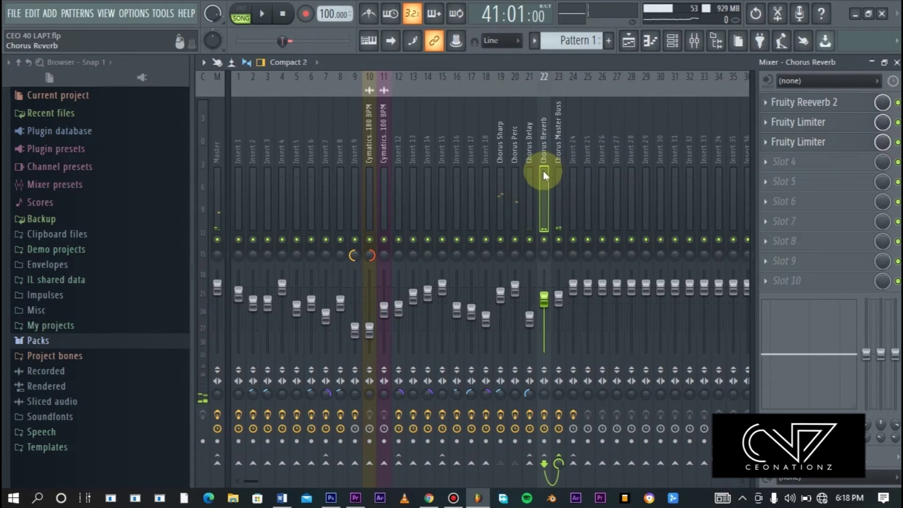
Enable both Fruity Limiters on the Chorus Delay insert and play the chorus to hear them.
{"action": "left_click", "coordinate": [529, 189]}
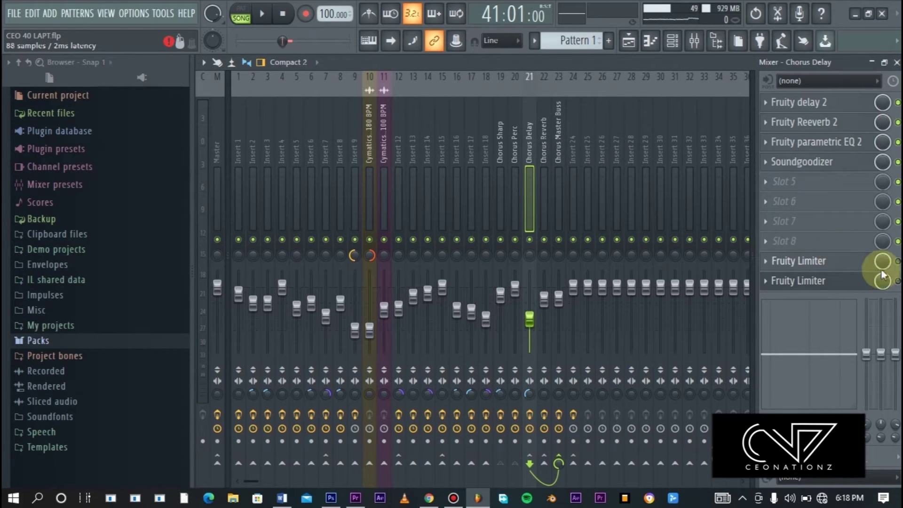
{"action": "left_click", "coordinate": [897, 261]}
{"action": "left_click", "coordinate": [896, 280]}
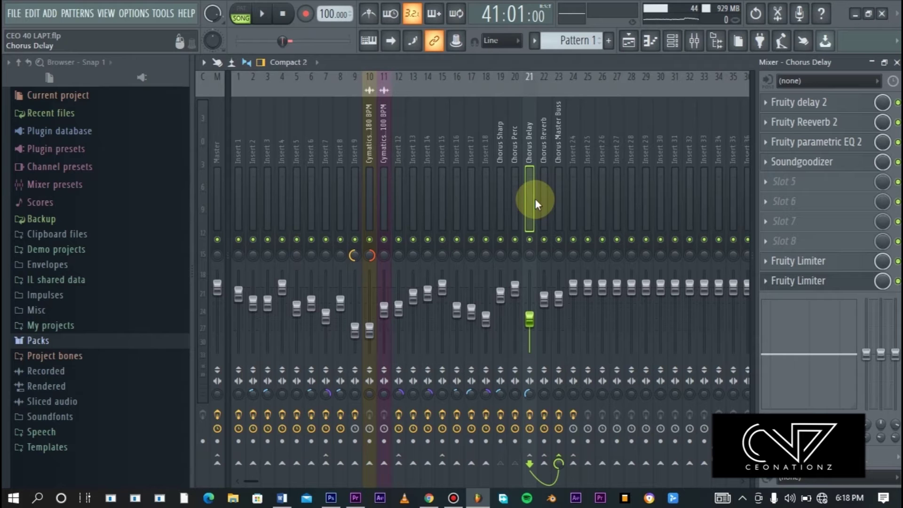
{"action": "key", "text": "space"}
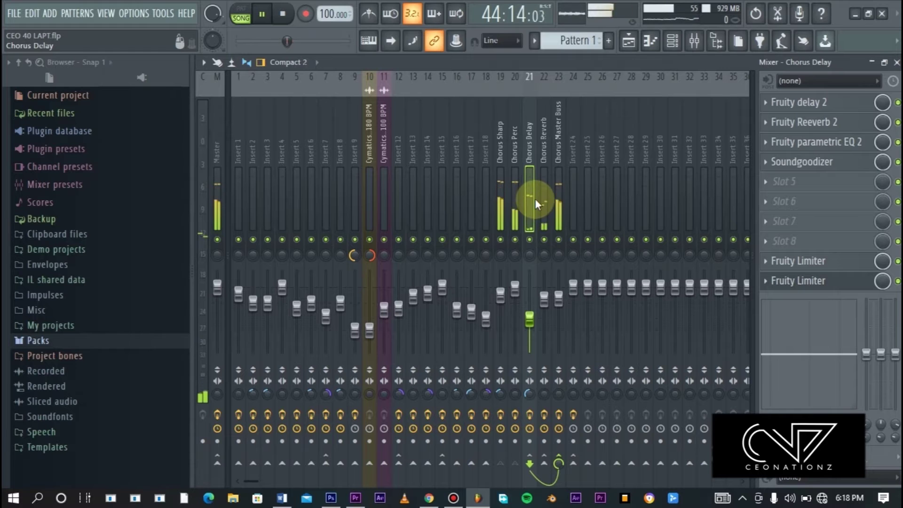
{"action": "key", "text": "space"}
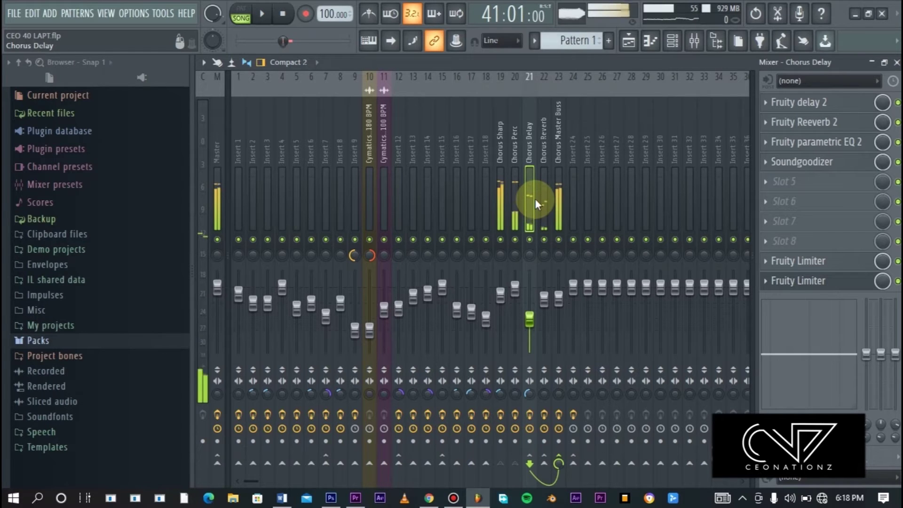
Return to the mixer and switch both Fruity Limiters on Chorus Delay back off.
{"action": "left_click", "coordinate": [629, 40]}
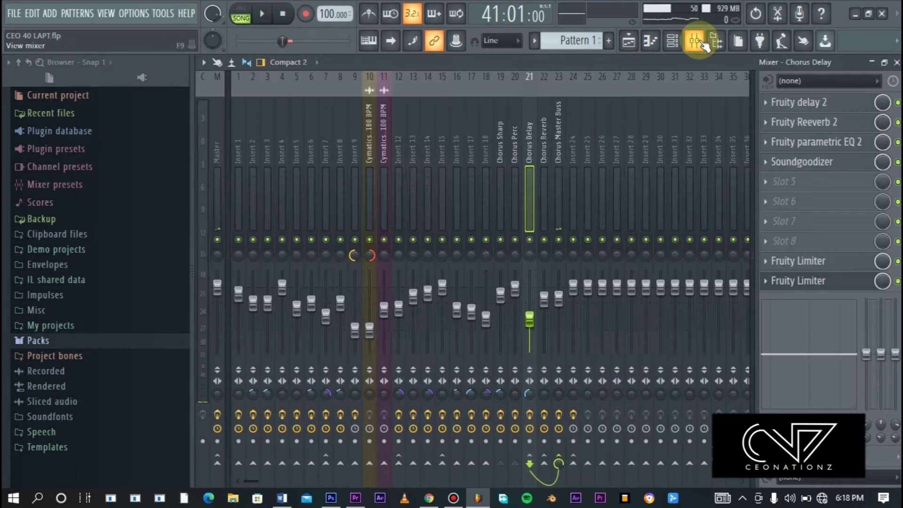
{"action": "left_click", "coordinate": [694, 41]}
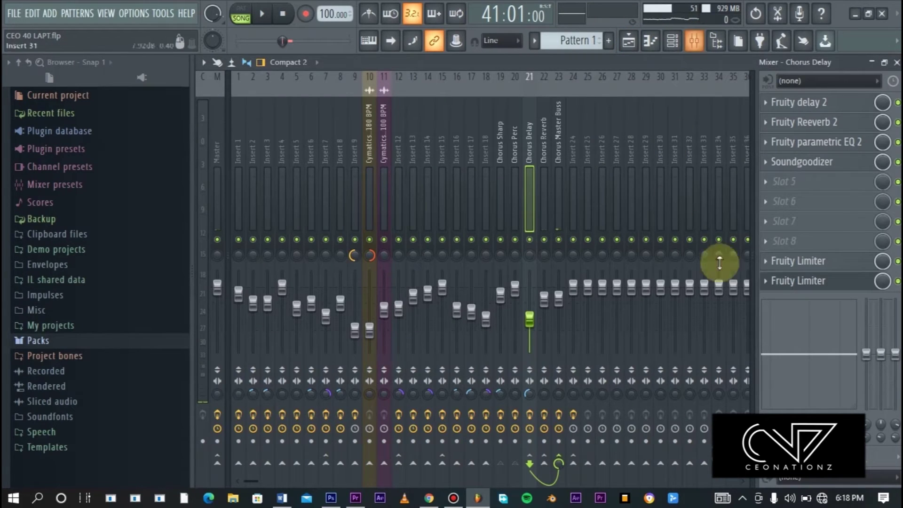
{"action": "left_click", "coordinate": [898, 261]}
{"action": "left_click", "coordinate": [898, 280]}
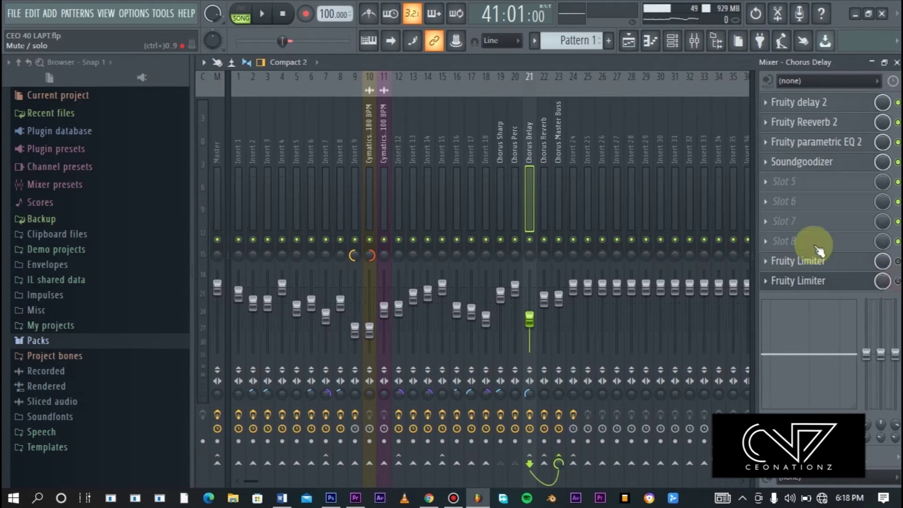
Bypass both Fruity Limiters on the Chorus Reverb insert and play the chorus.
{"action": "left_click", "coordinate": [546, 185]}
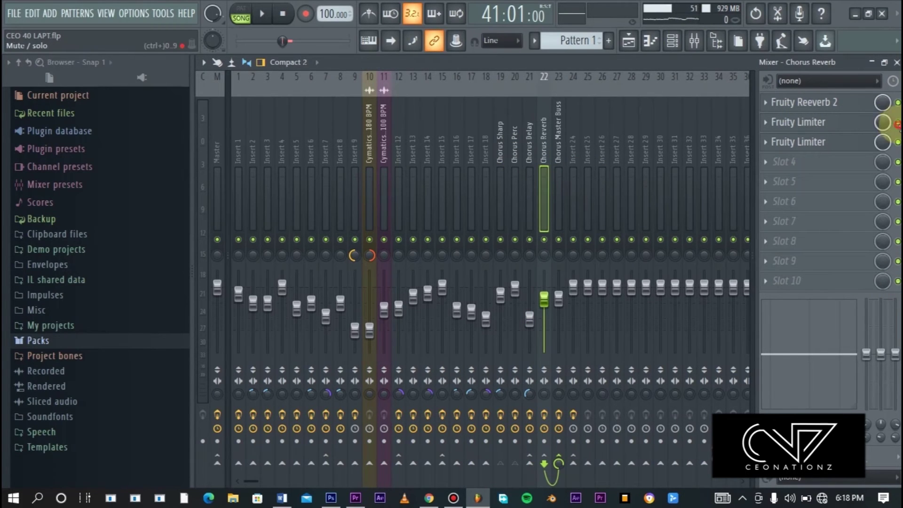
{"action": "left_click", "coordinate": [898, 122]}
{"action": "left_click", "coordinate": [899, 143]}
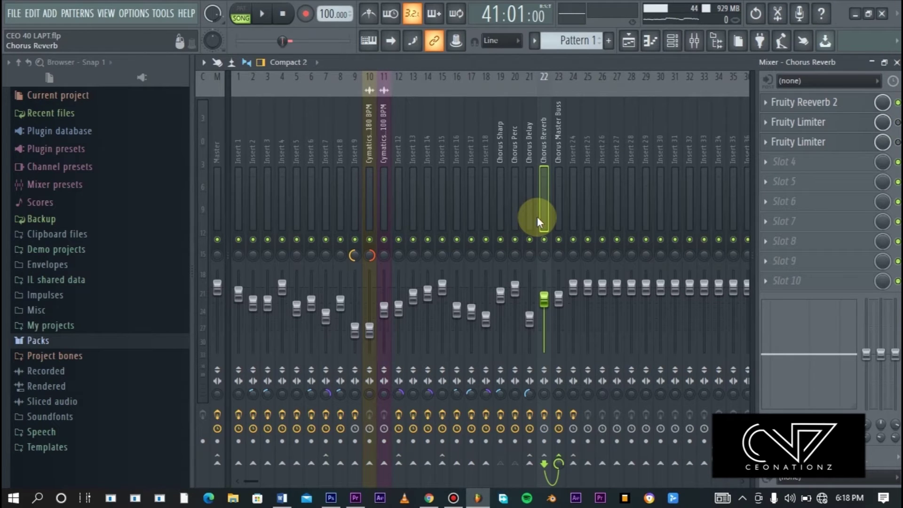
{"action": "key", "text": "space"}
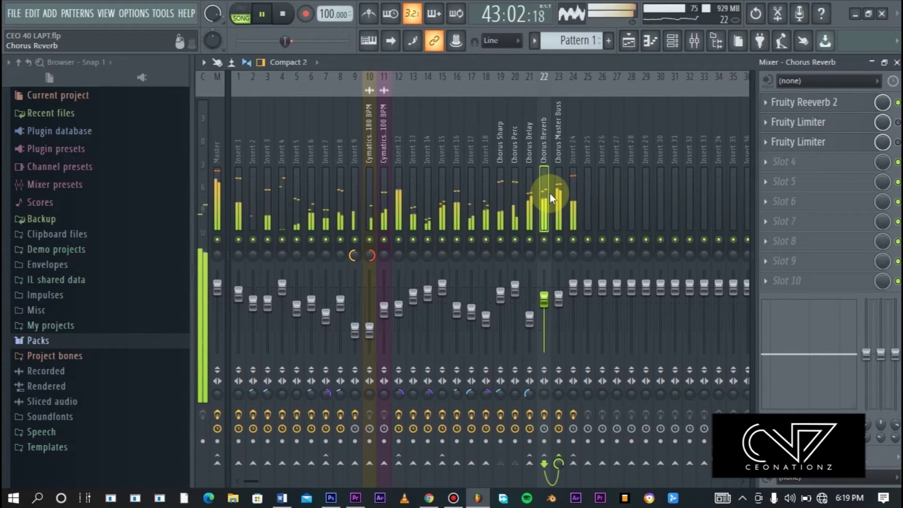
{"action": "key", "text": "space"}
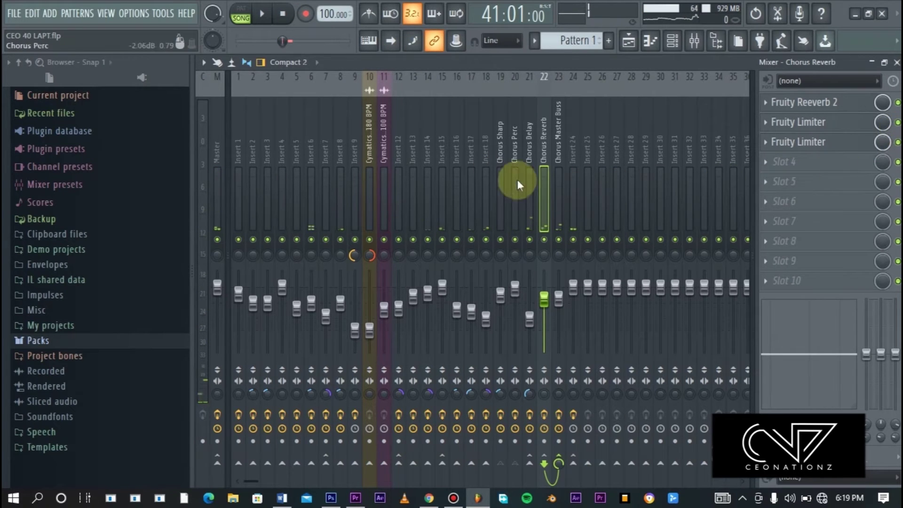
Step through the Chorus Delay, Perc and Sharp inserts, then play the song again.
{"action": "left_click", "coordinate": [533, 193]}
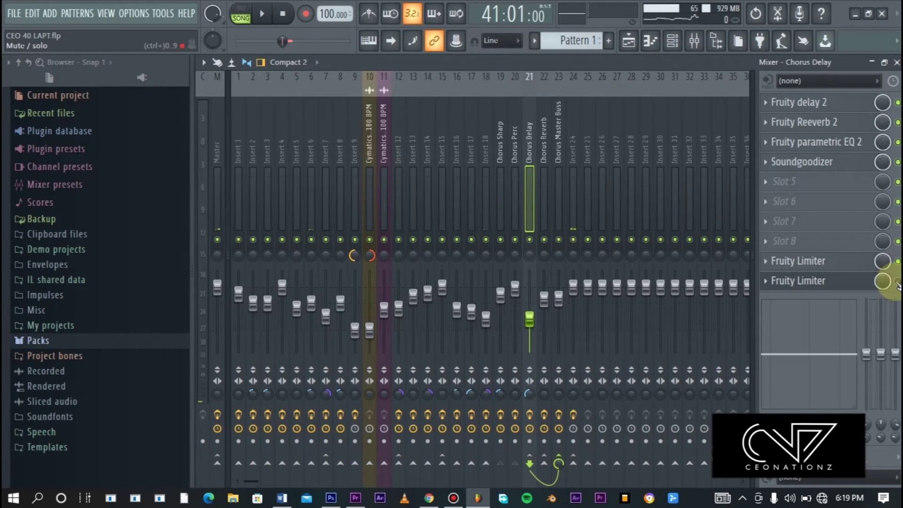
{"action": "left_click", "coordinate": [513, 204]}
{"action": "left_click", "coordinate": [498, 202]}
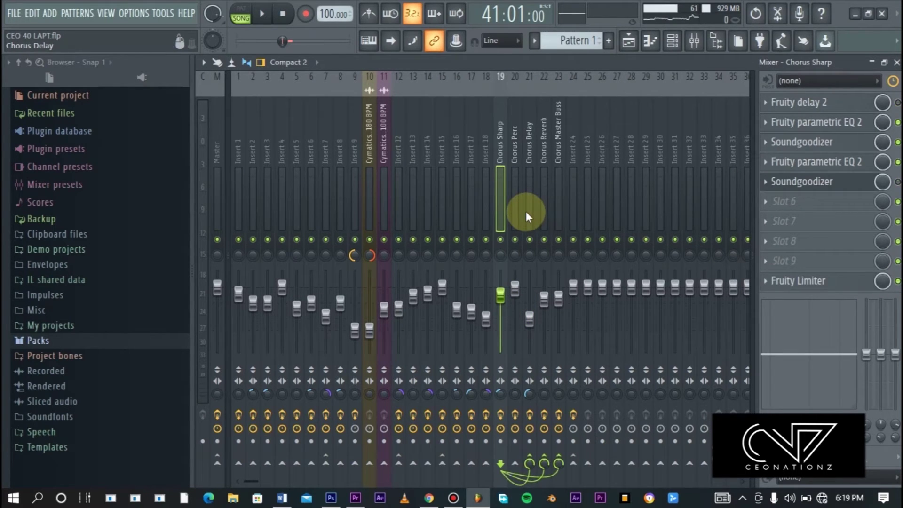
{"action": "key", "text": "space"}
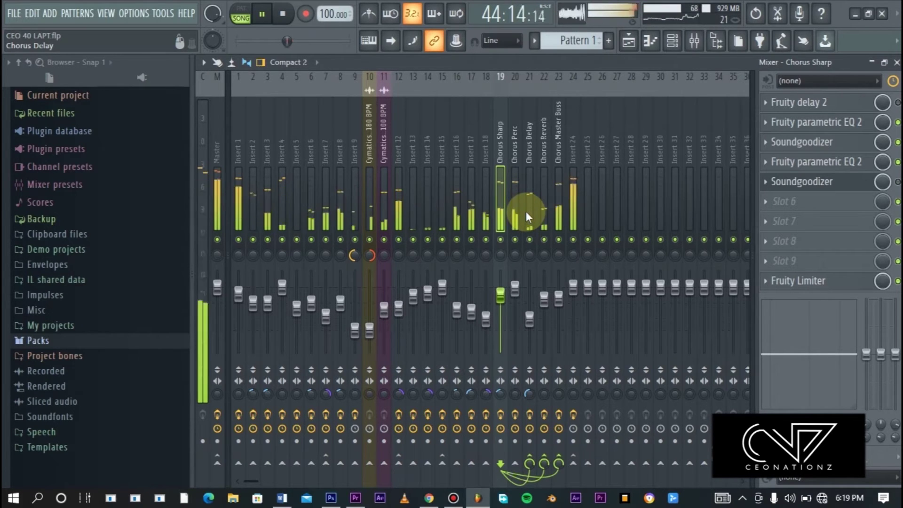
{"action": "key", "text": "space"}
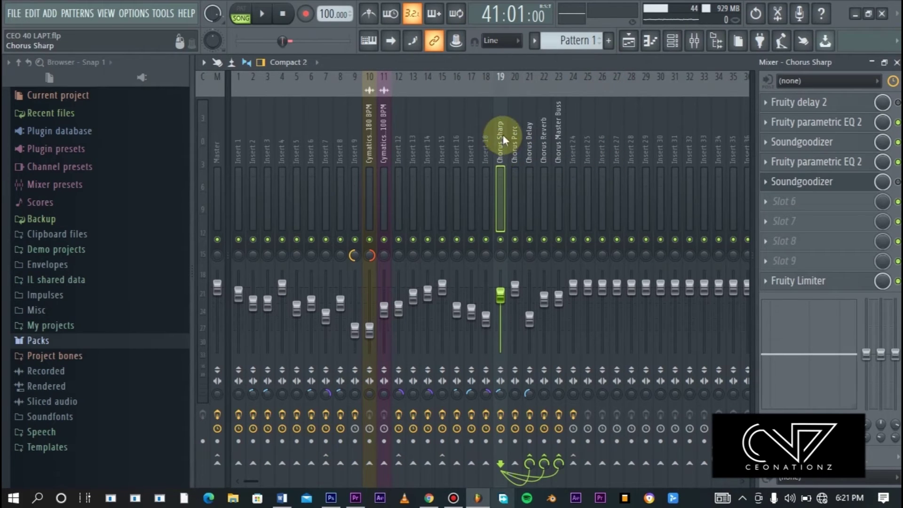
Load Fruity Delay 2 into the first effect slot of Insert 26.
{"action": "left_click", "coordinate": [603, 143]}
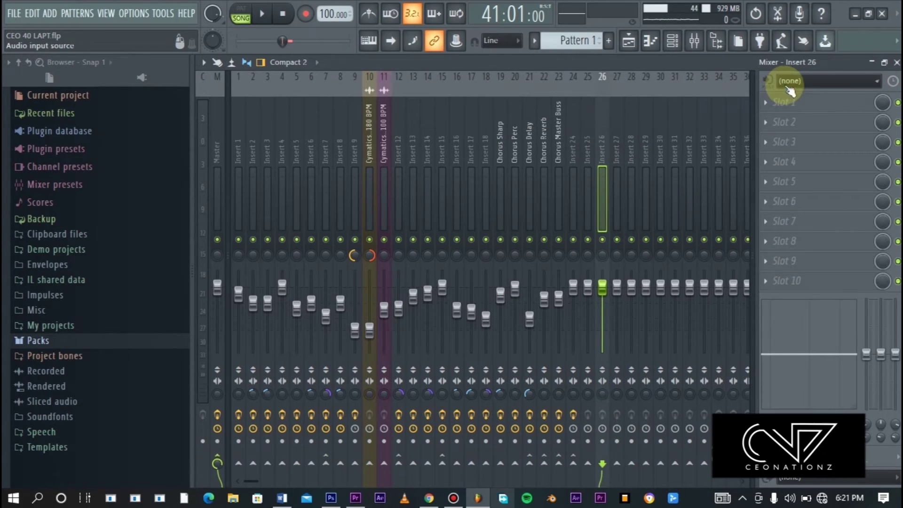
{"action": "left_click", "coordinate": [783, 102]}
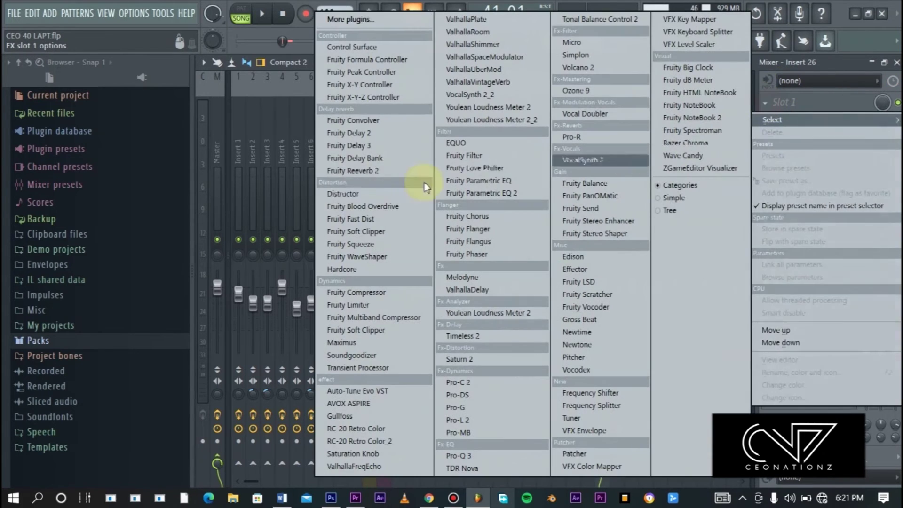
{"action": "left_click", "coordinate": [363, 134]}
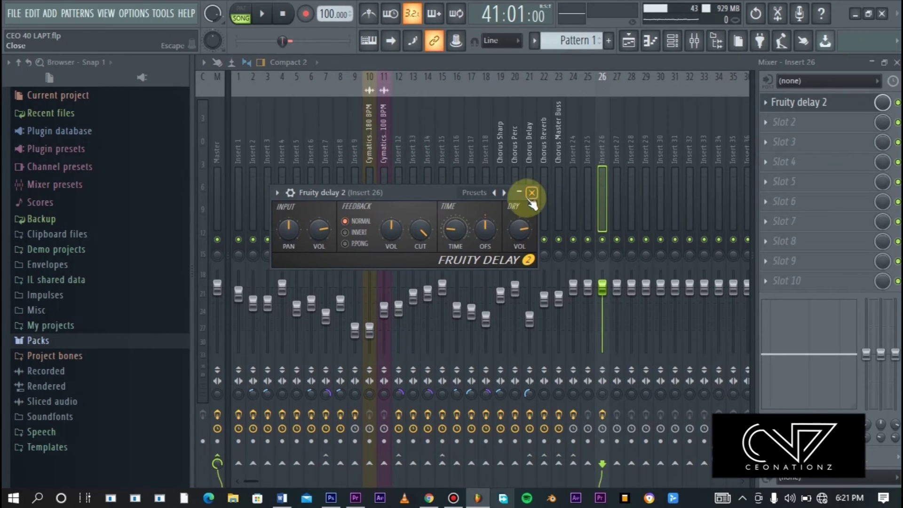
{"action": "left_click", "coordinate": [532, 193]}
Route the Chorus Sharp track into Insert 26.
{"action": "left_click", "coordinate": [500, 156]}
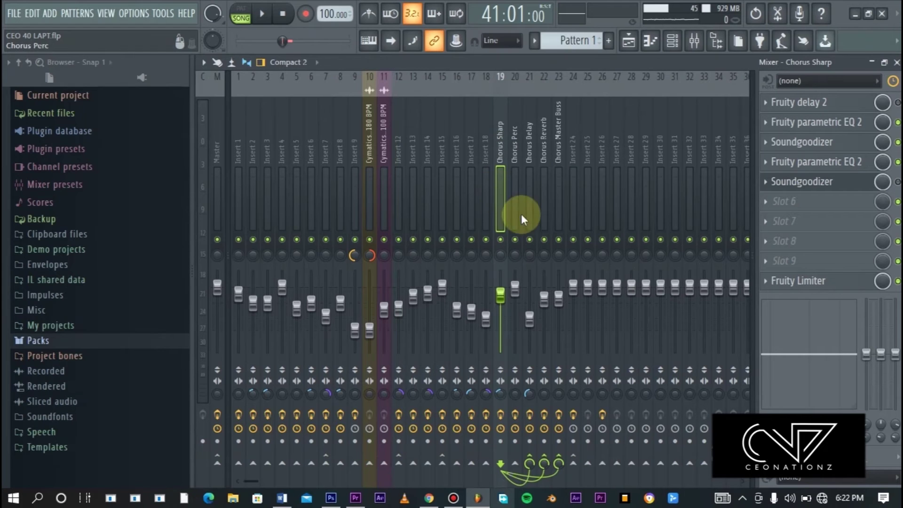
{"action": "right_click", "coordinate": [603, 463]}
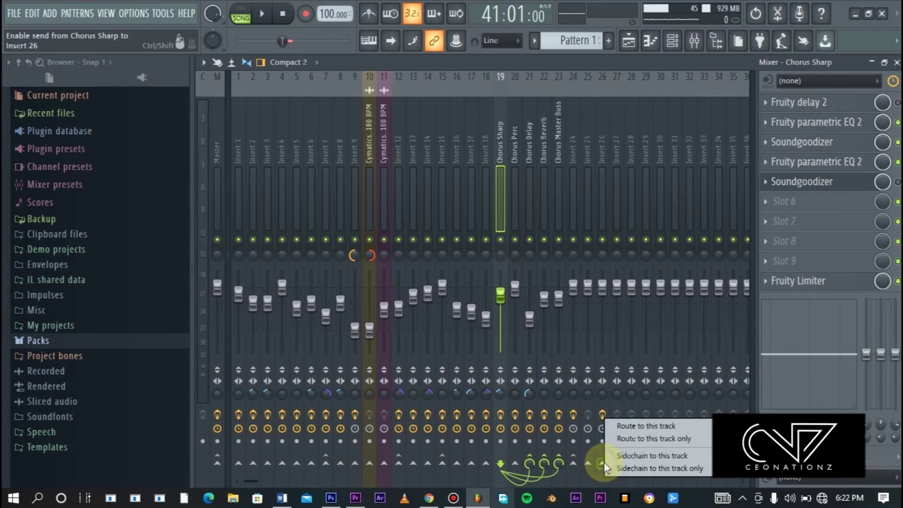
{"action": "left_click", "coordinate": [657, 426]}
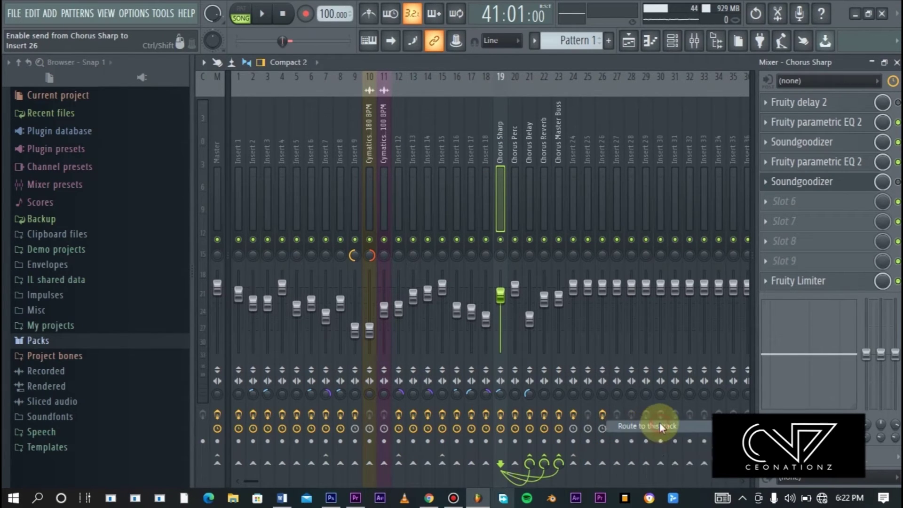
Turn Insert 26's Fruity Delay 2 dry level down to 0%.
{"action": "left_click", "coordinate": [608, 214]}
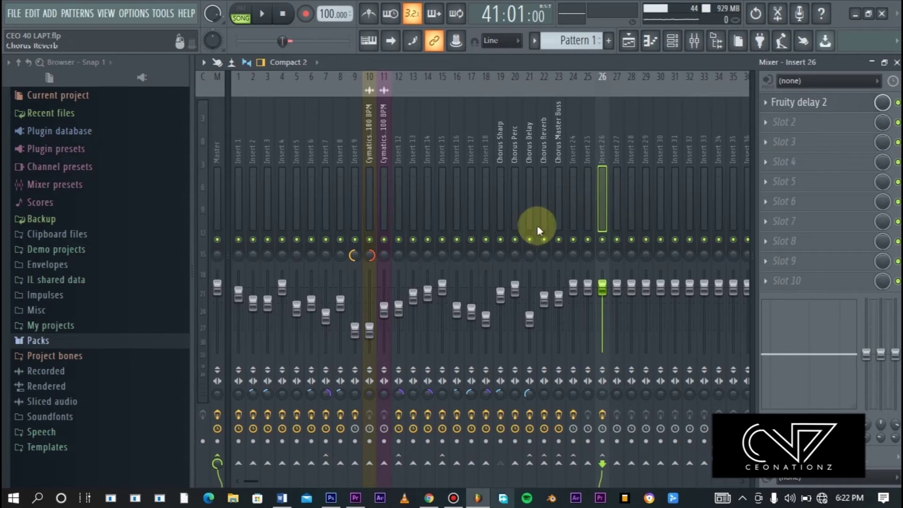
{"action": "left_click", "coordinate": [818, 115]}
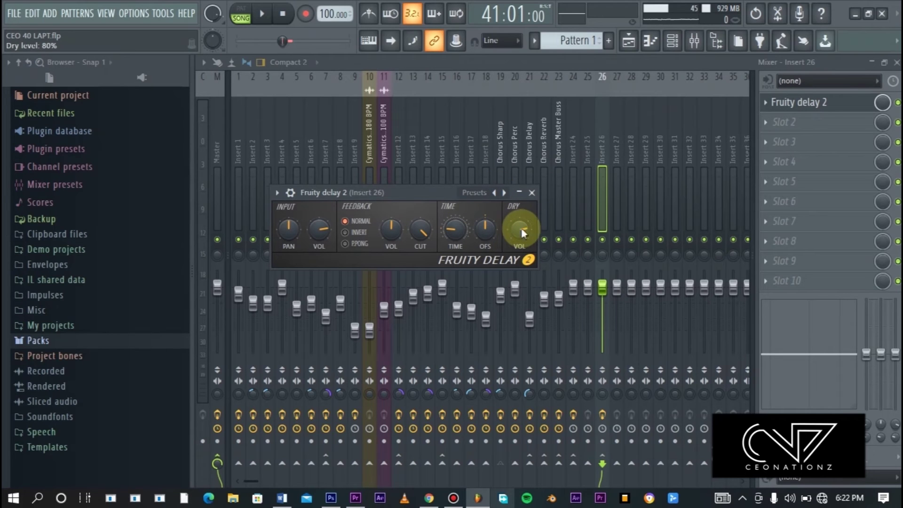
{"action": "left_click_drag", "start_coordinate": [521, 226], "coordinate": [521, 264]}
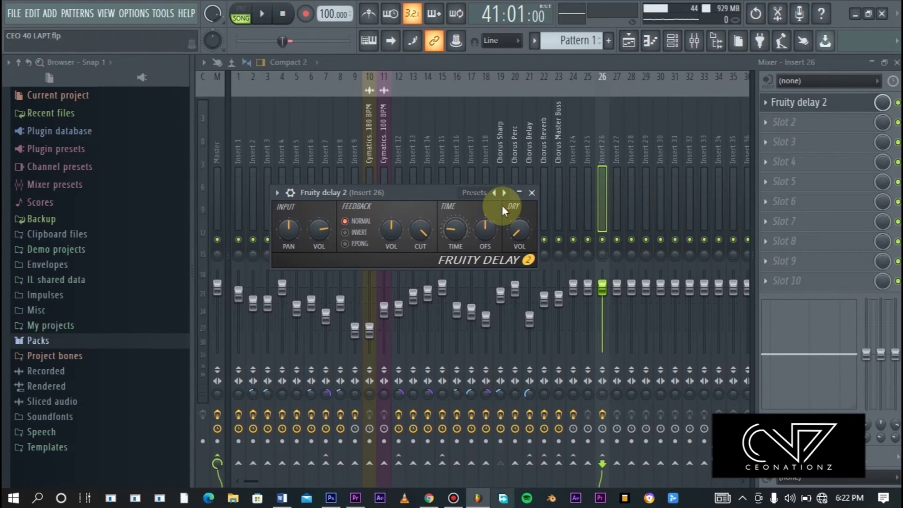
{"action": "mouse_move", "coordinate": [522, 247]}
{"action": "left_mouse_down"}
{"action": "mouse_move", "coordinate": [522, 221]}
{"action": "mouse_move", "coordinate": [521, 249]}
{"action": "left_mouse_up"}
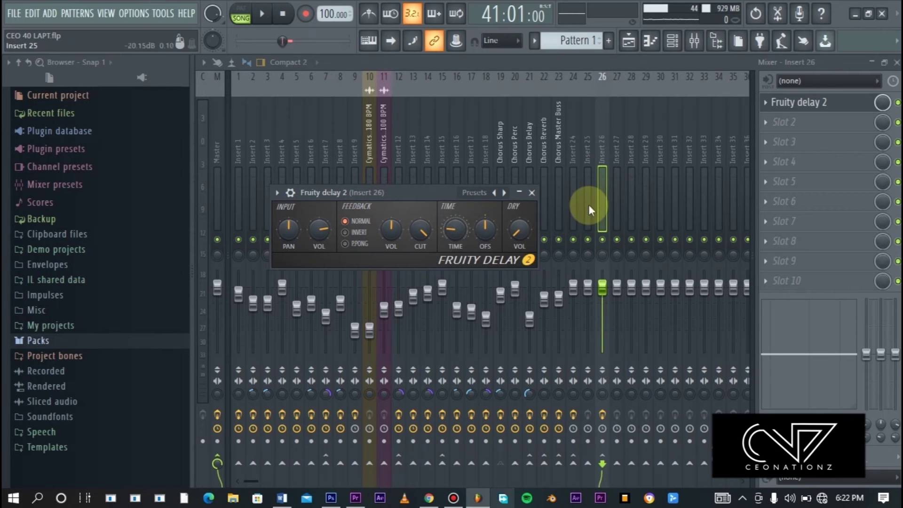
Load Fruity Reeverb 2 into the first effect slot of Insert 27.
{"action": "left_click", "coordinate": [616, 207]}
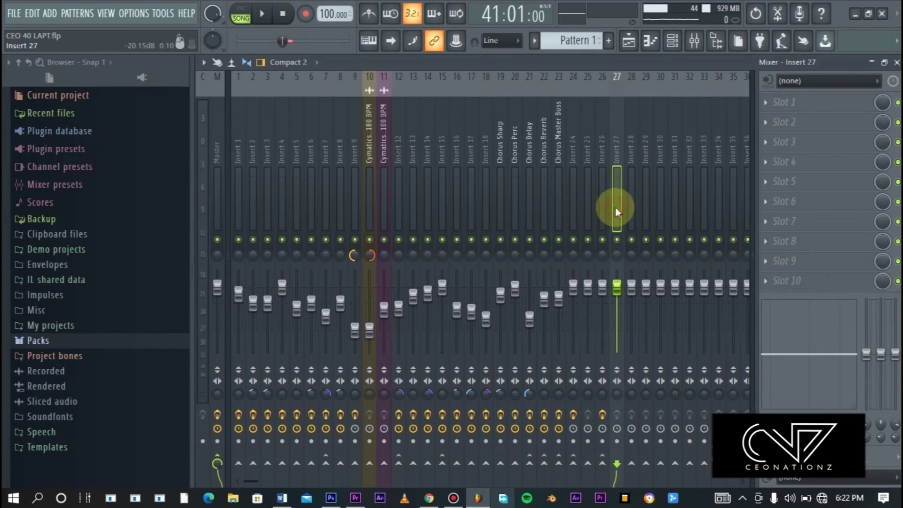
{"action": "left_click", "coordinate": [770, 105]}
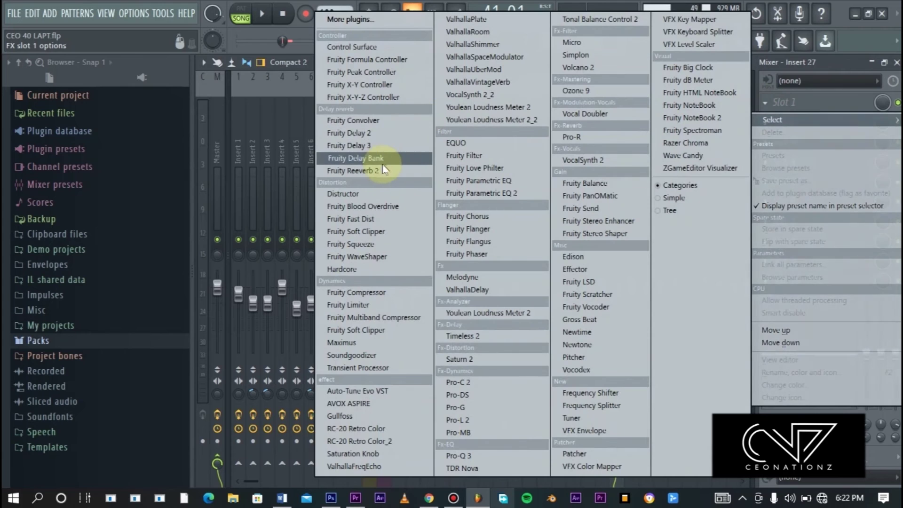
{"action": "left_click", "coordinate": [369, 170]}
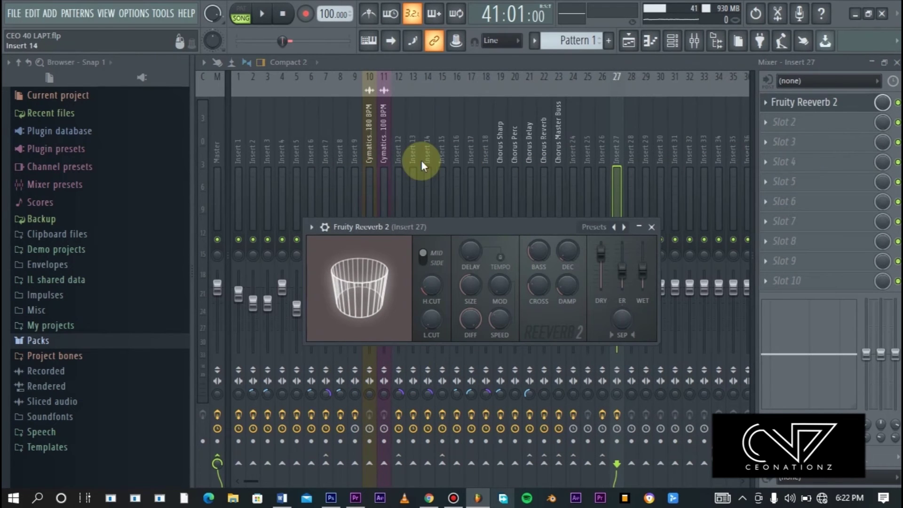
Route the Chorus Sharp track into Insert 27.
{"action": "left_click", "coordinate": [503, 142]}
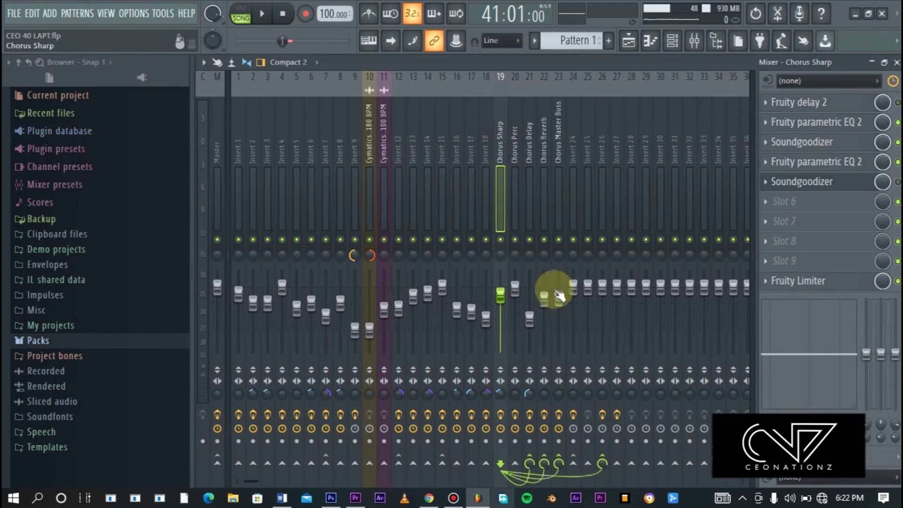
{"action": "right_click", "coordinate": [620, 467]}
{"action": "left_click", "coordinate": [676, 427]}
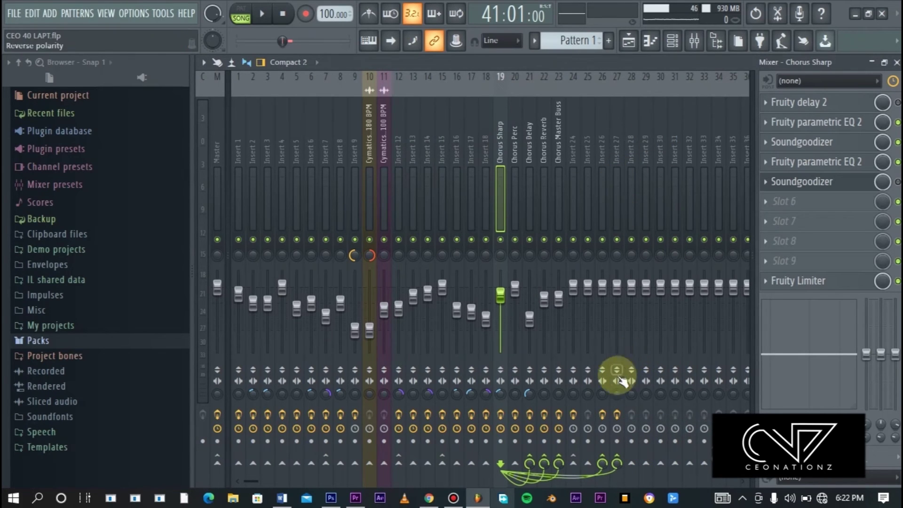
{"action": "left_click", "coordinate": [622, 214]}
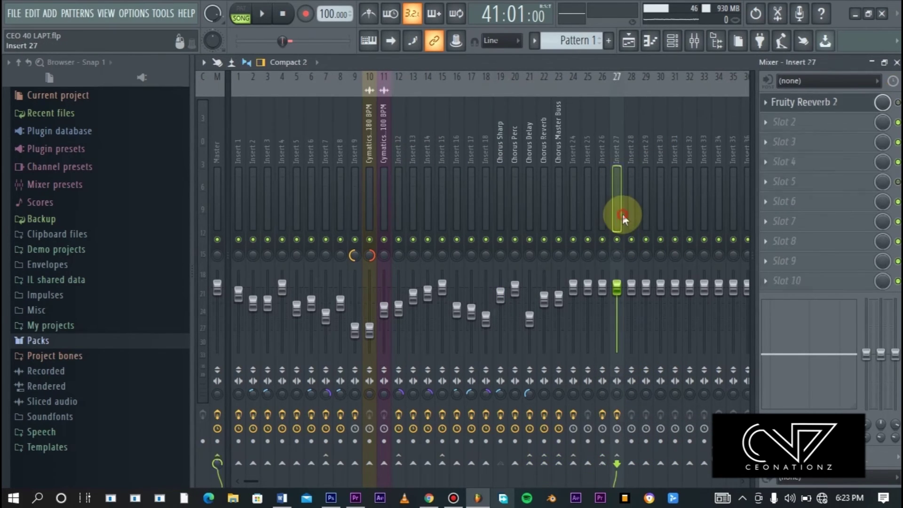
Set Insert 27's Fruity Reeverb 2 to 0% dry and 62% wet.
{"action": "left_click", "coordinate": [822, 109]}
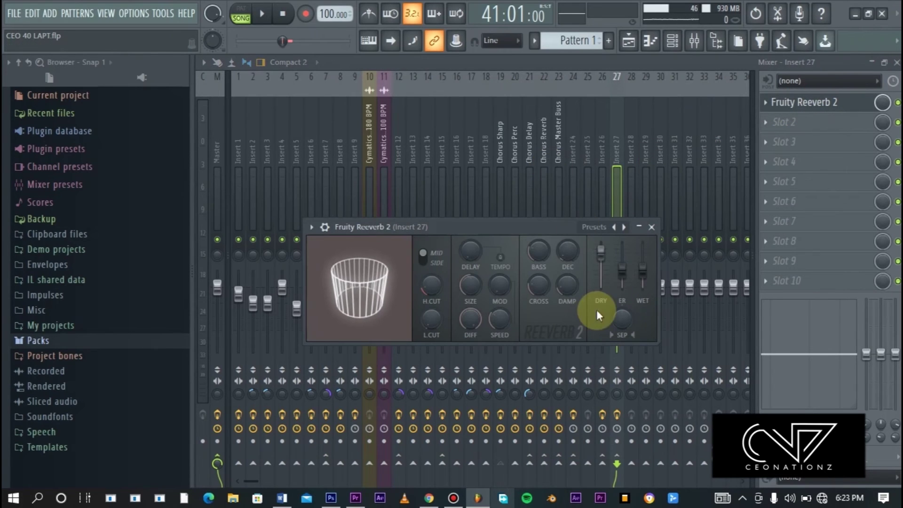
{"action": "left_click_drag", "start_coordinate": [602, 256], "coordinate": [603, 288]}
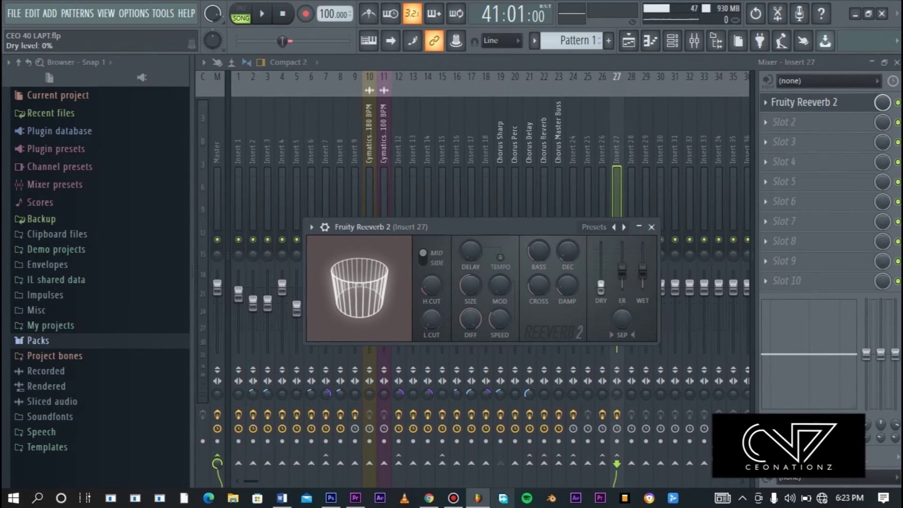
{"action": "left_click", "coordinate": [642, 273]}
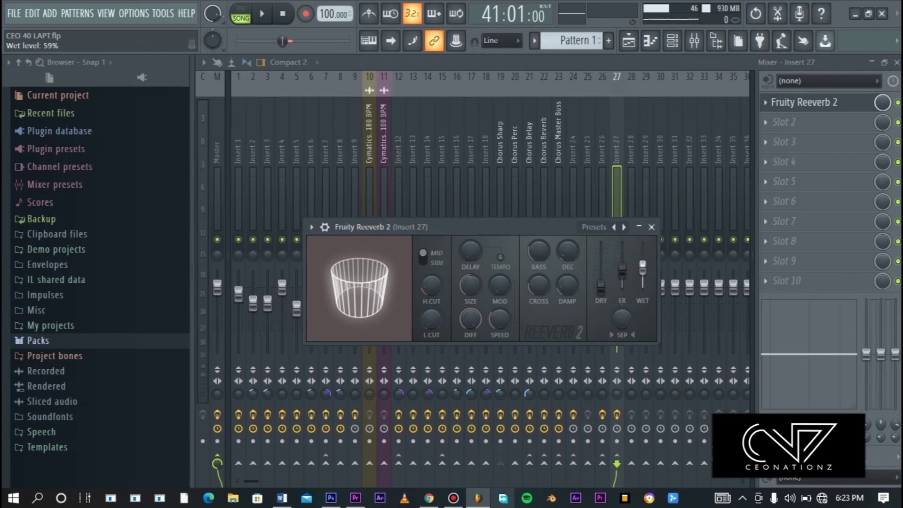
{"action": "left_click_drag", "start_coordinate": [643, 272], "coordinate": [644, 268]}
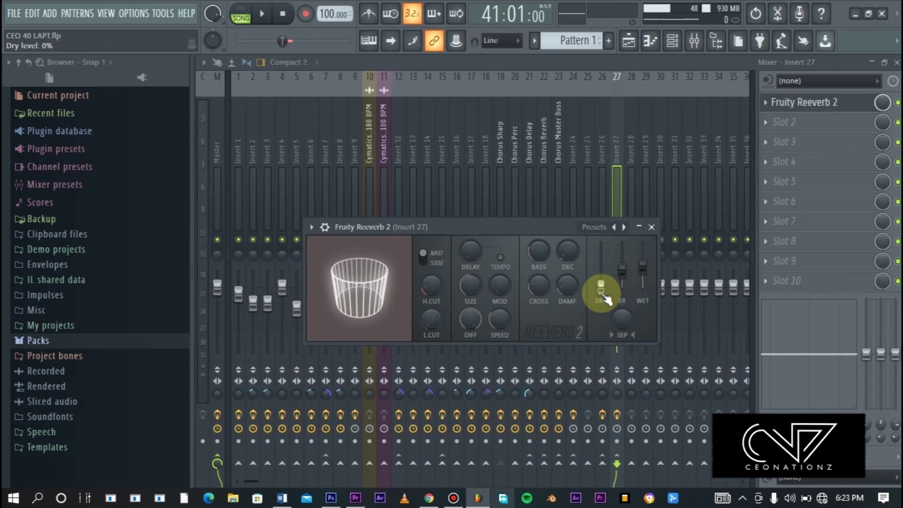
Inspect the delay and reverb plugins on the Chorus Delay and Chorus Reverb inserts.
{"action": "left_click", "coordinate": [545, 171]}
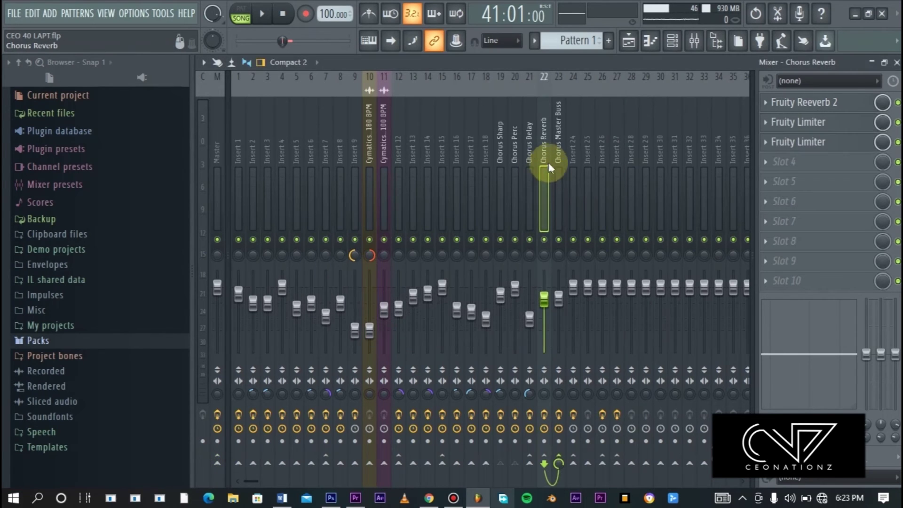
{"action": "left_click", "coordinate": [528, 158]}
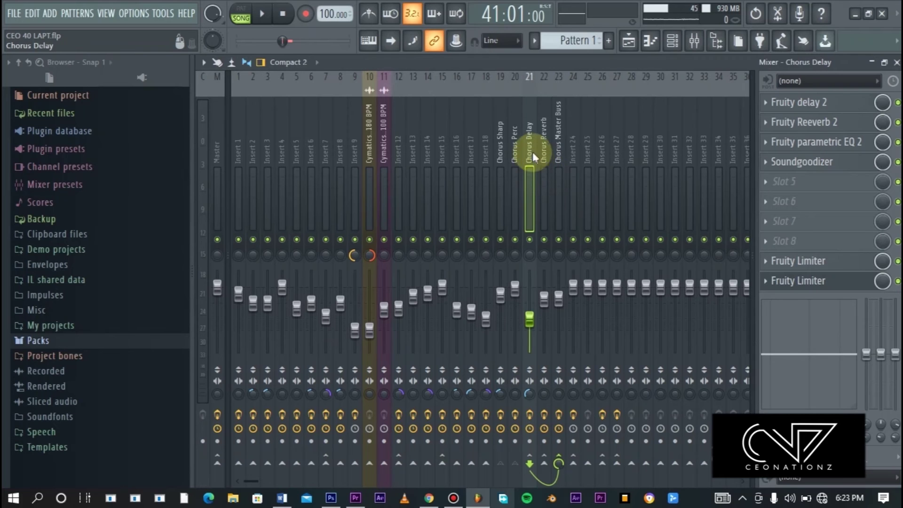
{"action": "left_click", "coordinate": [540, 158]}
{"action": "left_click", "coordinate": [530, 159]}
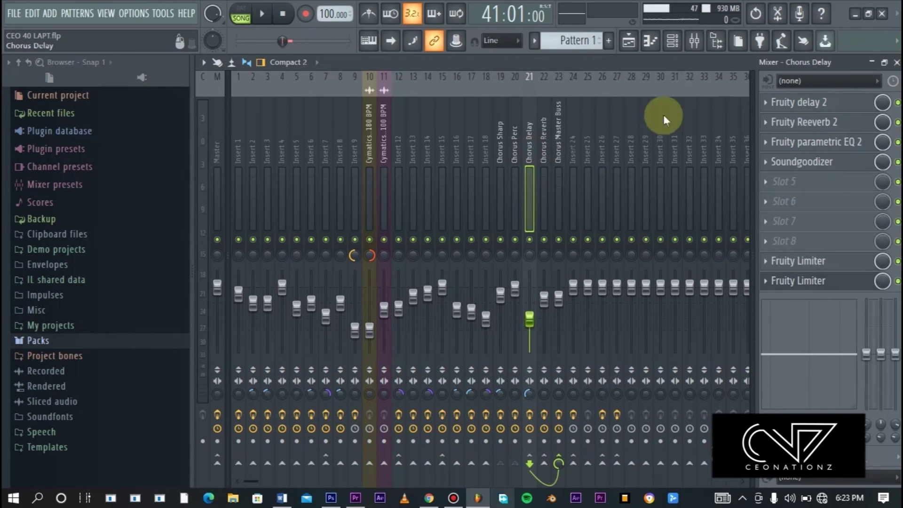
{"action": "left_click", "coordinate": [800, 102]}
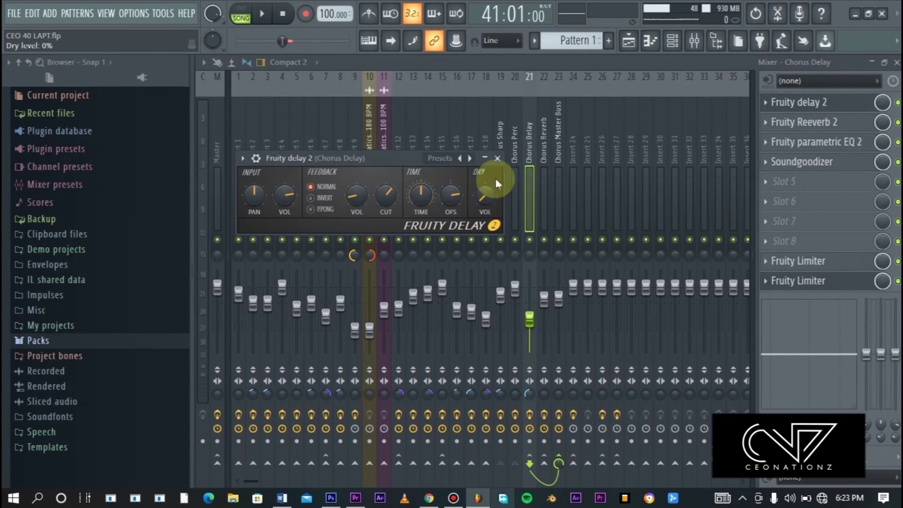
{"action": "left_click", "coordinate": [498, 158]}
{"action": "left_click", "coordinate": [539, 156]}
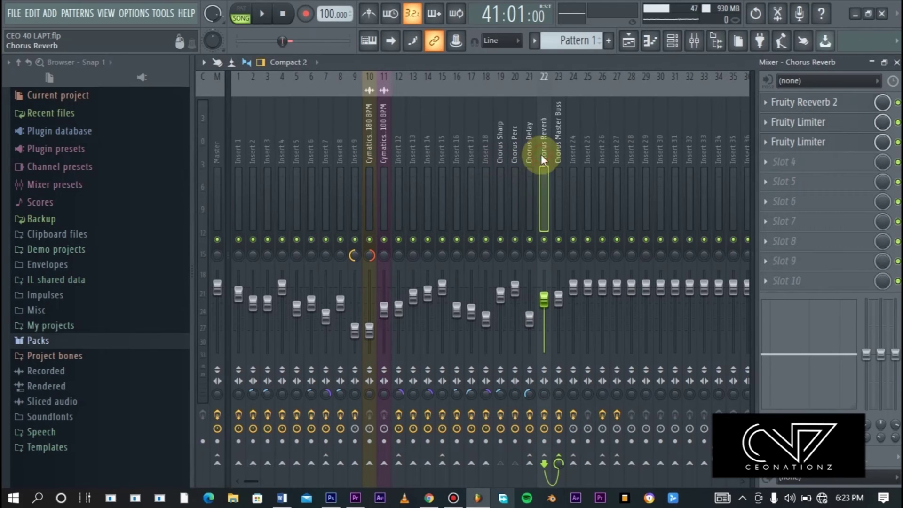
{"action": "left_click", "coordinate": [847, 105]}
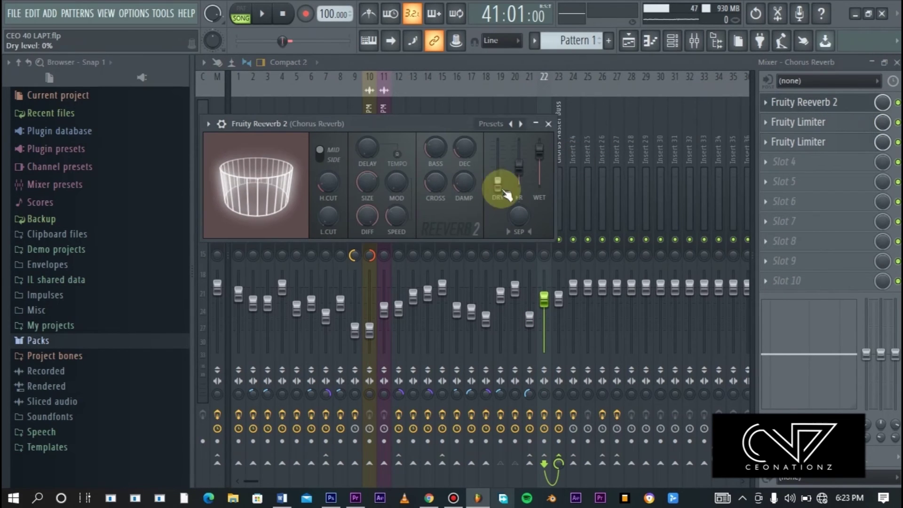
{"action": "left_click", "coordinate": [549, 123]}
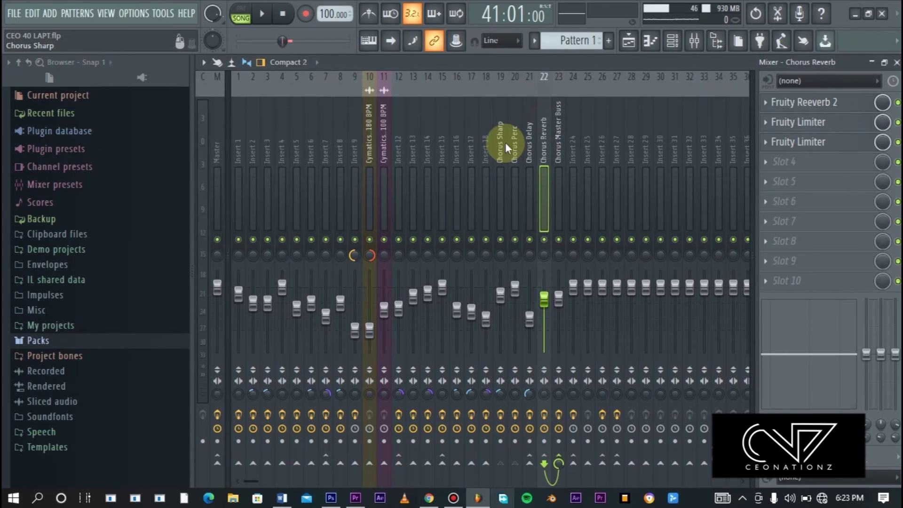
Compare the Chorus Delay and Chorus Reverb racks, then open Chorus Delay's first Fruity Limiter.
{"action": "left_click", "coordinate": [529, 147]}
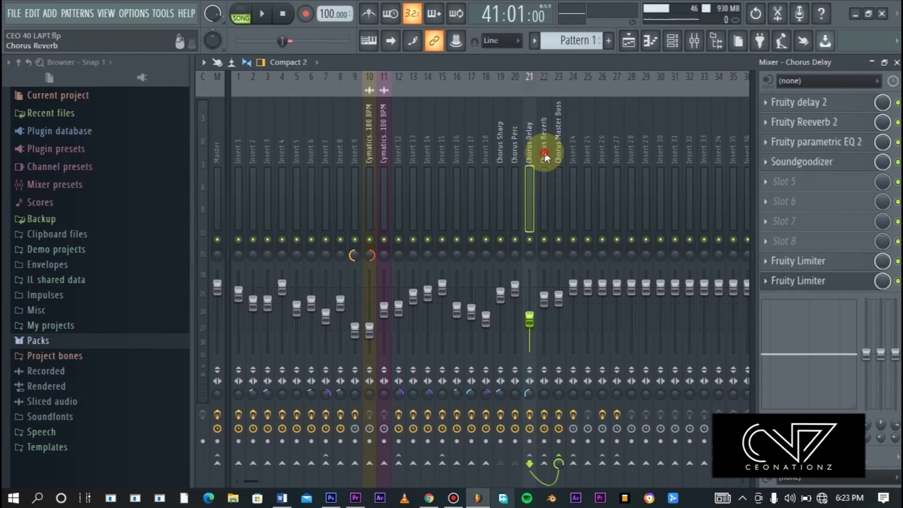
{"action": "left_click", "coordinate": [544, 152]}
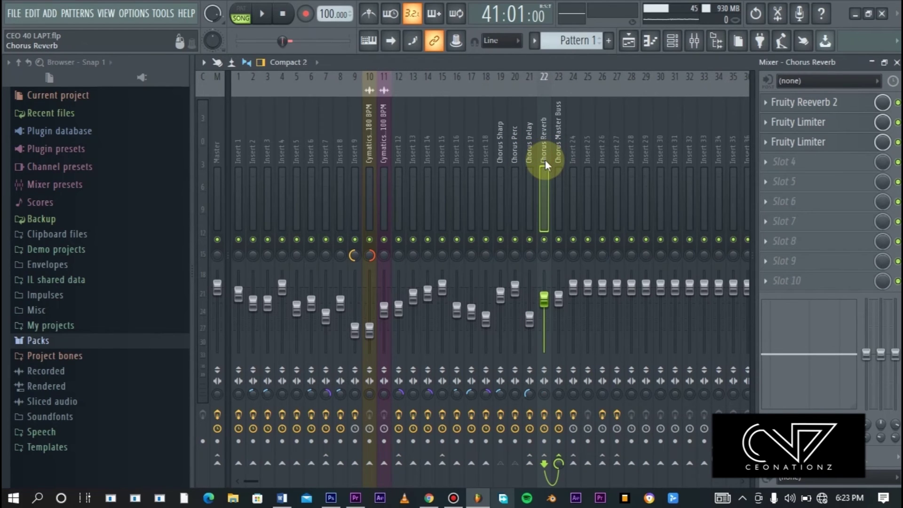
{"action": "left_click", "coordinate": [532, 146]}
{"action": "left_click", "coordinate": [540, 152]}
{"action": "left_click", "coordinate": [530, 163]}
{"action": "left_click", "coordinate": [544, 179]}
{"action": "left_click", "coordinate": [528, 151]}
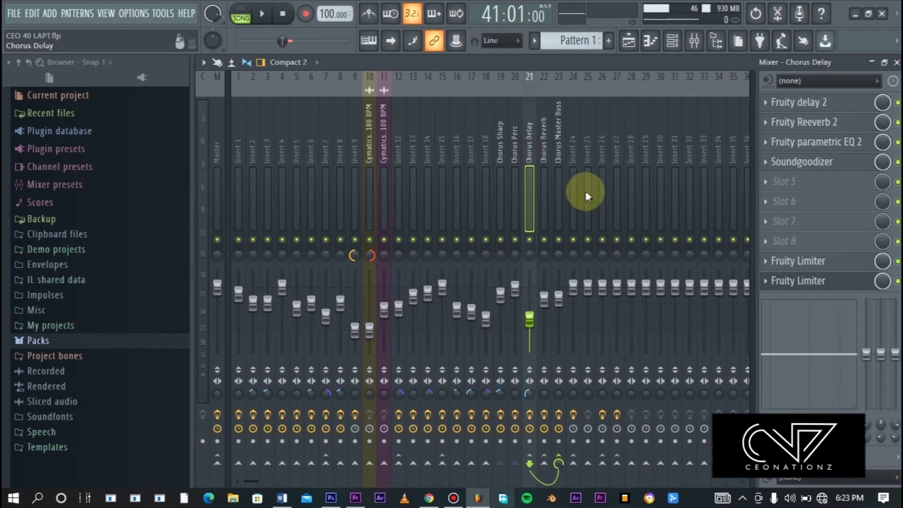
{"action": "left_click", "coordinate": [800, 262]}
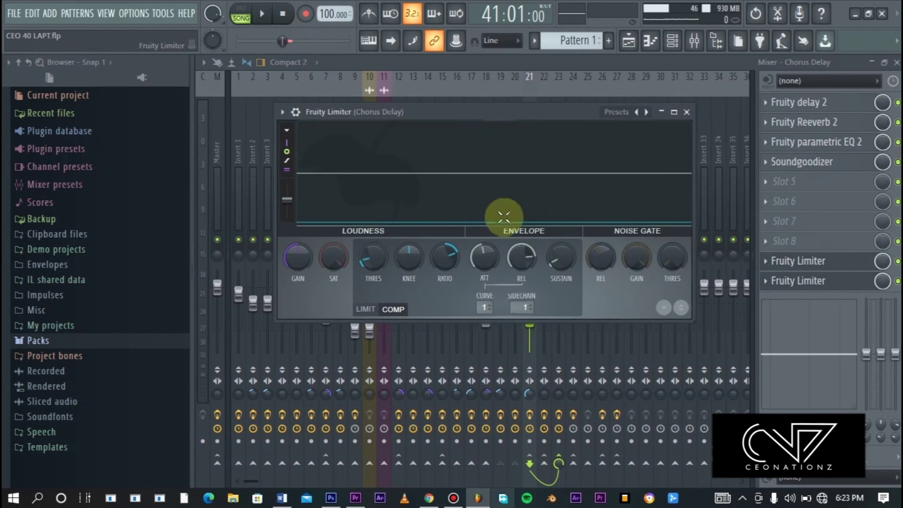
Check the limiter's sidechain sources, close it, and select Insert 26.
{"action": "left_click", "coordinate": [525, 308]}
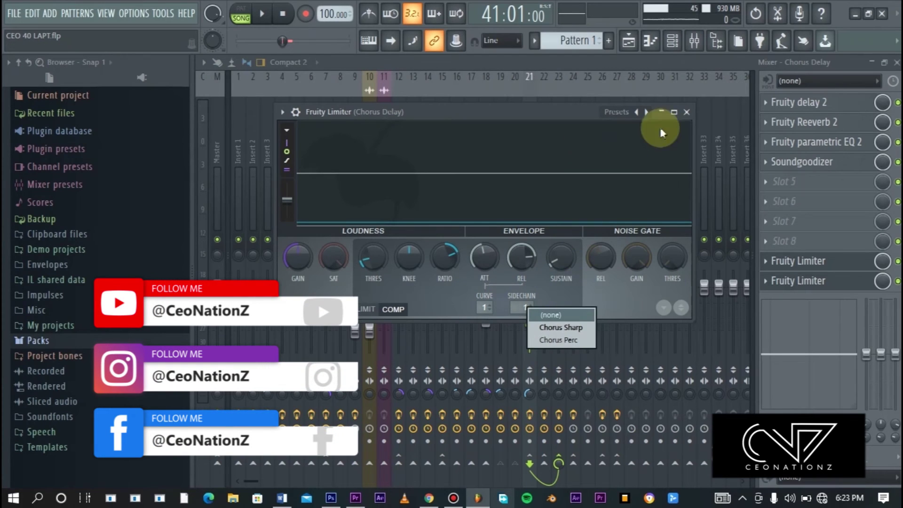
{"action": "left_click", "coordinate": [688, 115]}
{"action": "left_click", "coordinate": [688, 115]}
{"action": "left_click", "coordinate": [614, 158]}
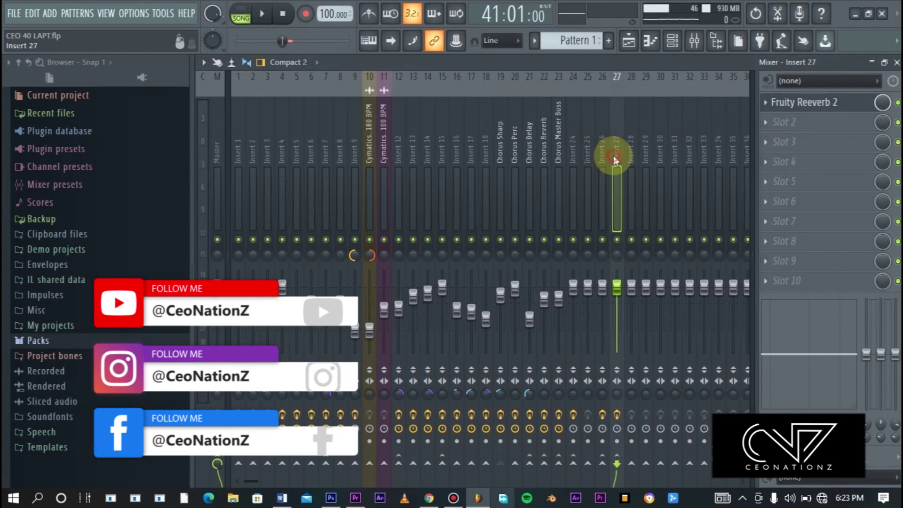
{"action": "left_click", "coordinate": [604, 156]}
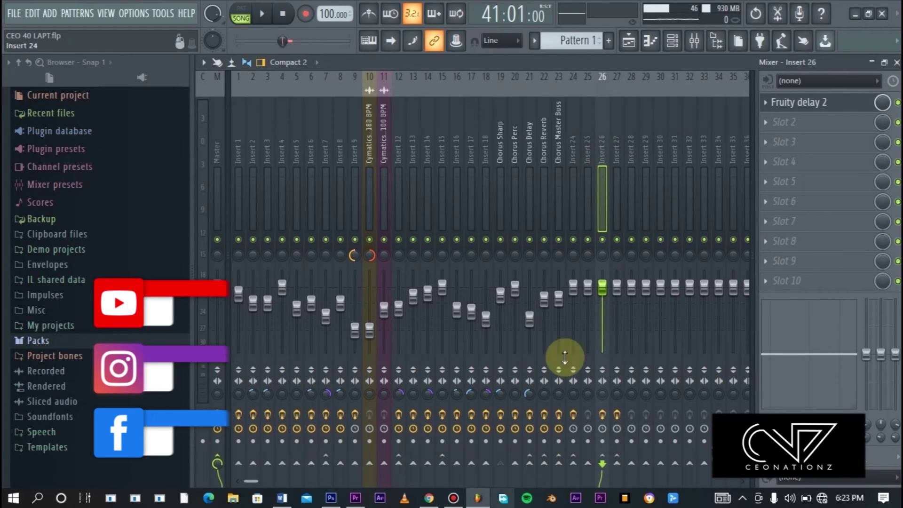
Add a Fruity Limiter in COMP mode to Insert 26's last effect slot.
{"action": "left_click", "coordinate": [781, 281]}
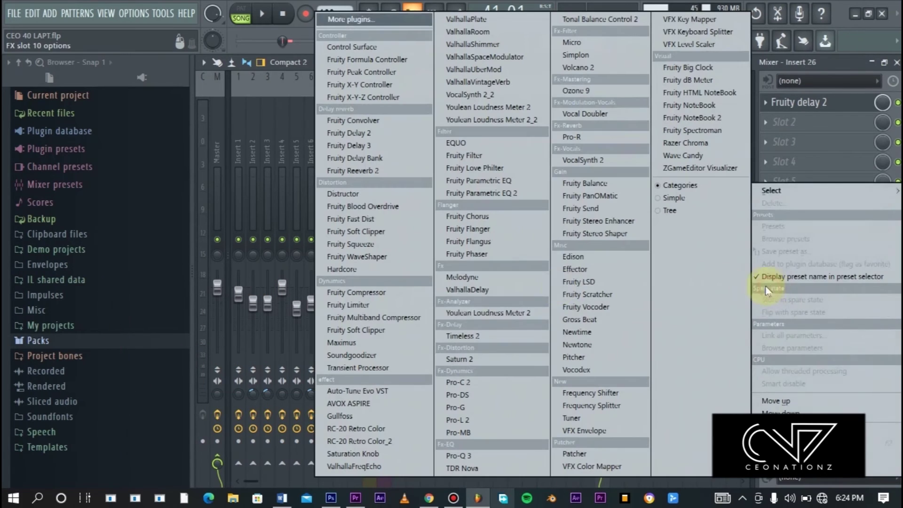
{"action": "left_click", "coordinate": [348, 305]}
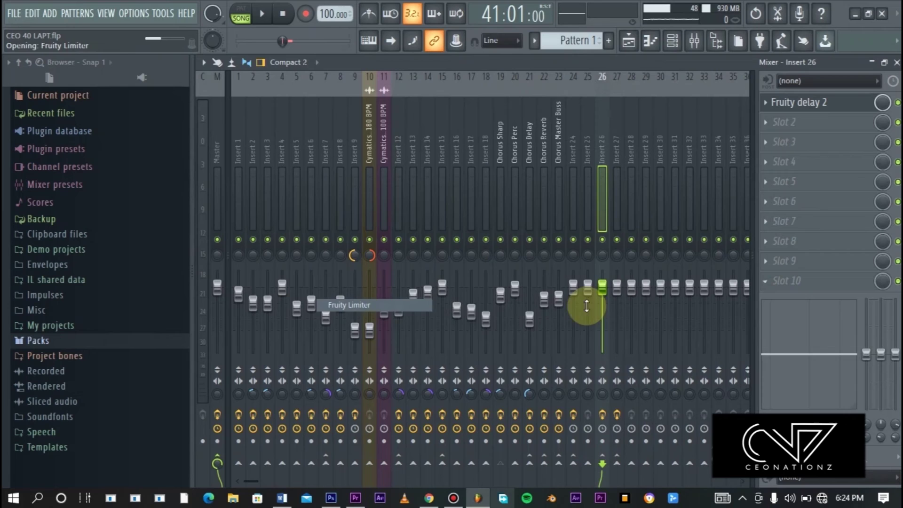
{"action": "left_click", "coordinate": [405, 407]}
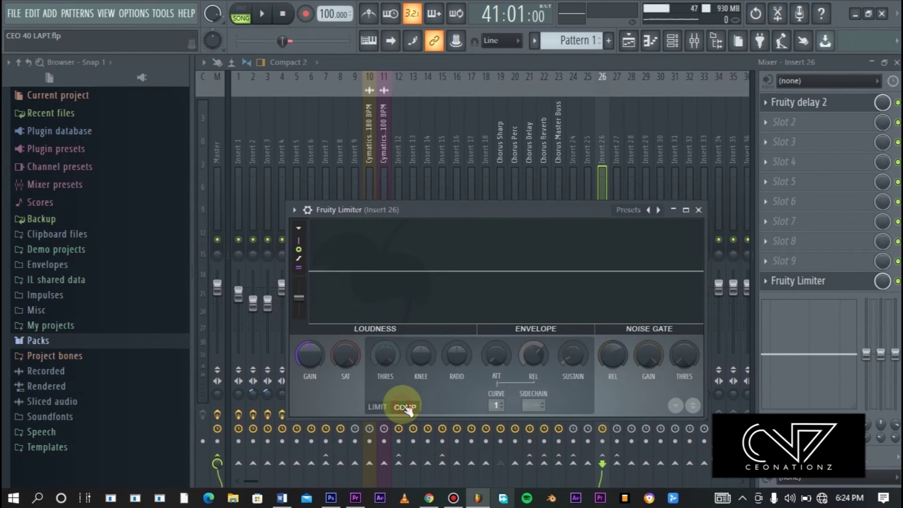
{"action": "left_click", "coordinate": [532, 405]}
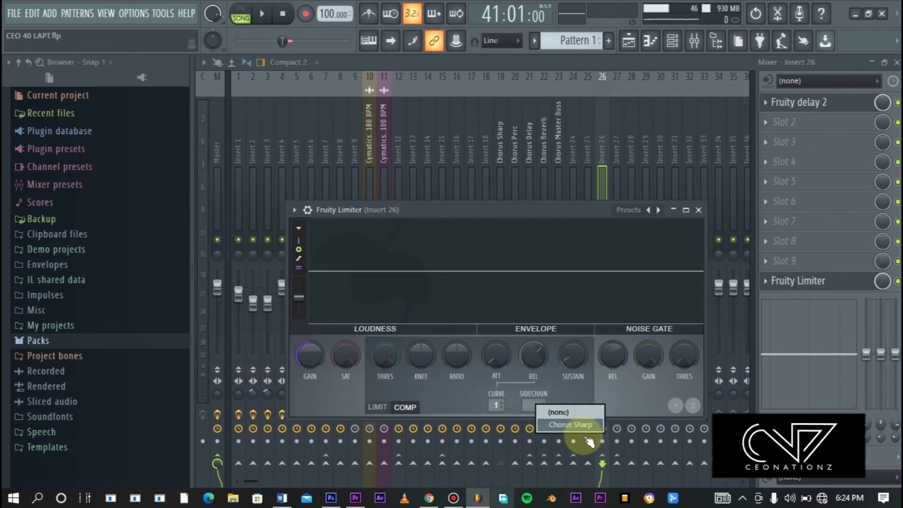
{"action": "left_click", "coordinate": [700, 209]}
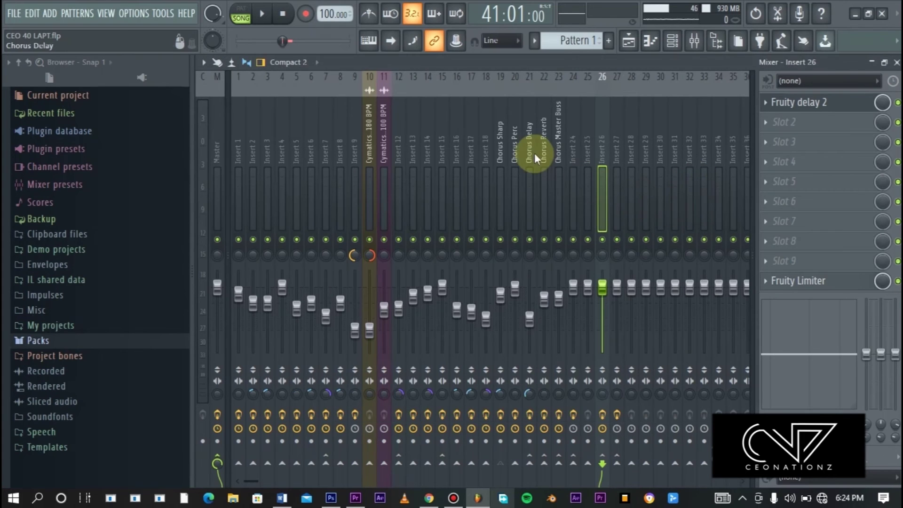
Move from the Chorus Perc insert to the Chorus Delay insert to view its limiters.
{"action": "left_click", "coordinate": [515, 185]}
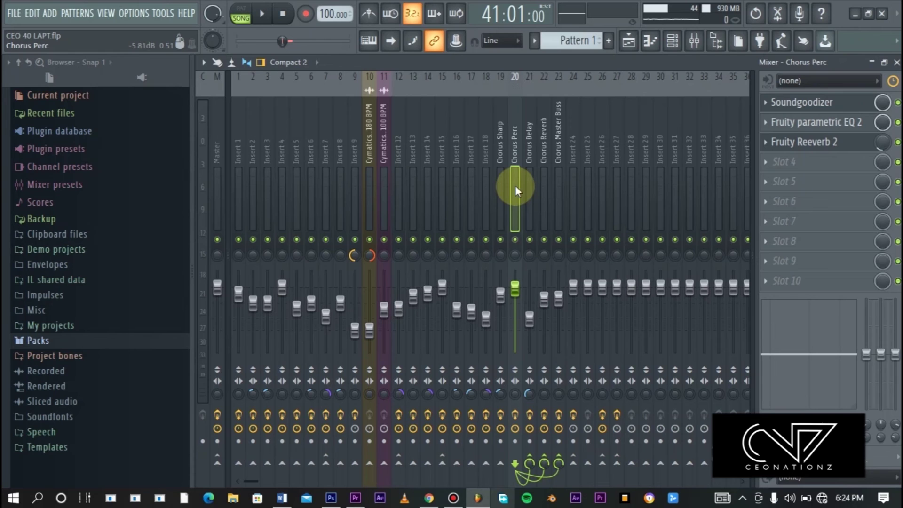
{"action": "left_click", "coordinate": [529, 184]}
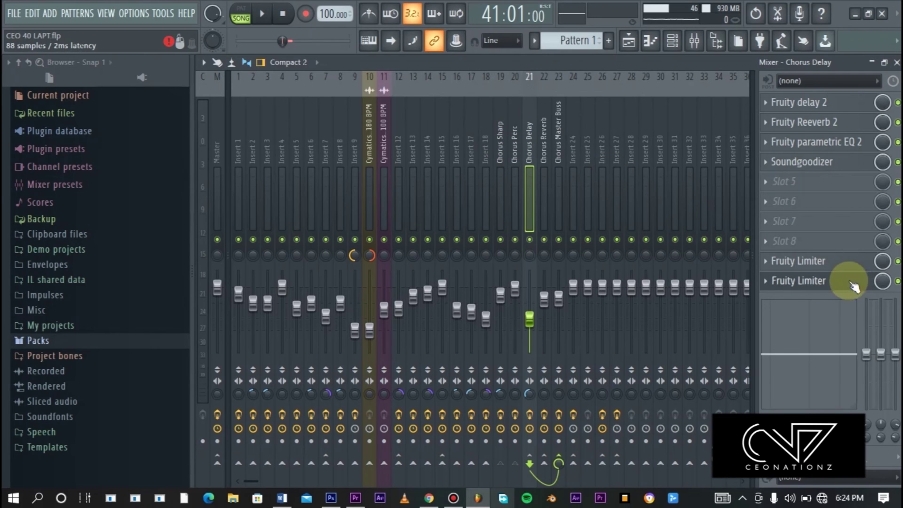
Key the two Chorus Delay limiters' sidechain to Chorus Sharp and Chorus Perc respectively.
{"action": "left_click", "coordinate": [816, 268]}
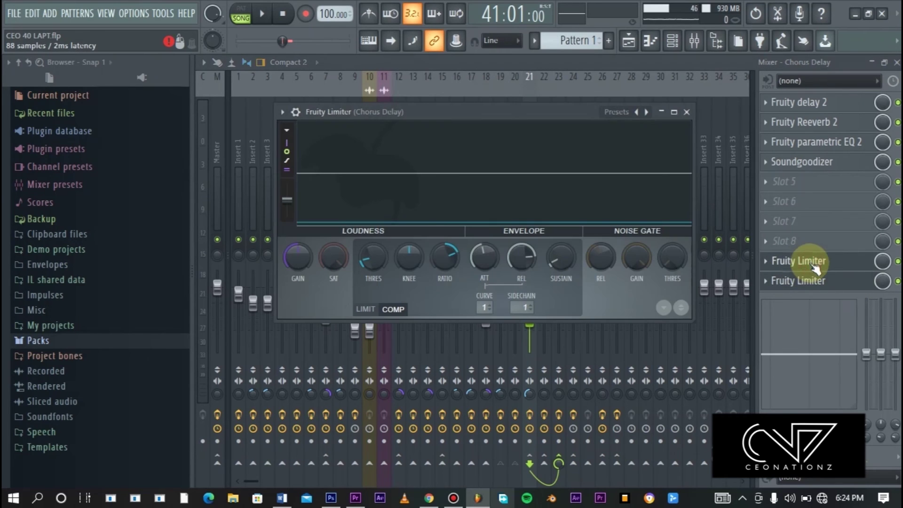
{"action": "left_click", "coordinate": [519, 308]}
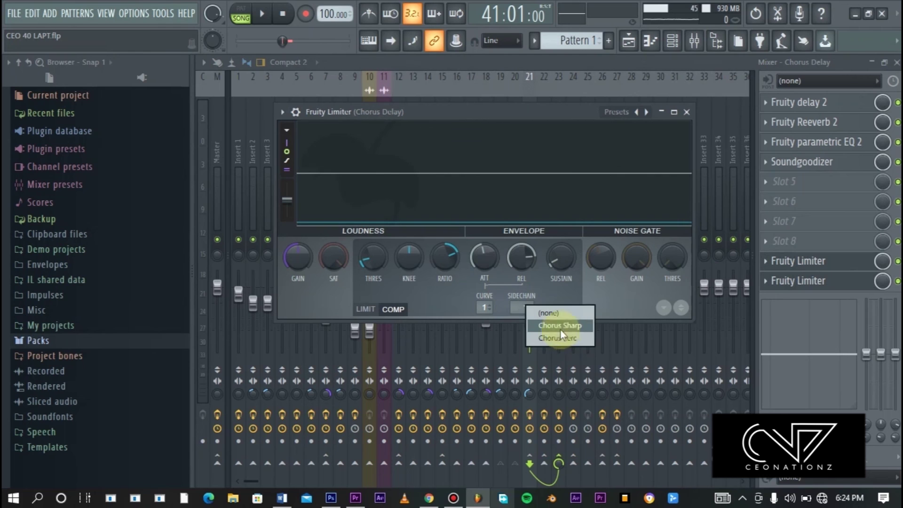
{"action": "left_click", "coordinate": [836, 281]}
{"action": "left_click", "coordinate": [837, 285]}
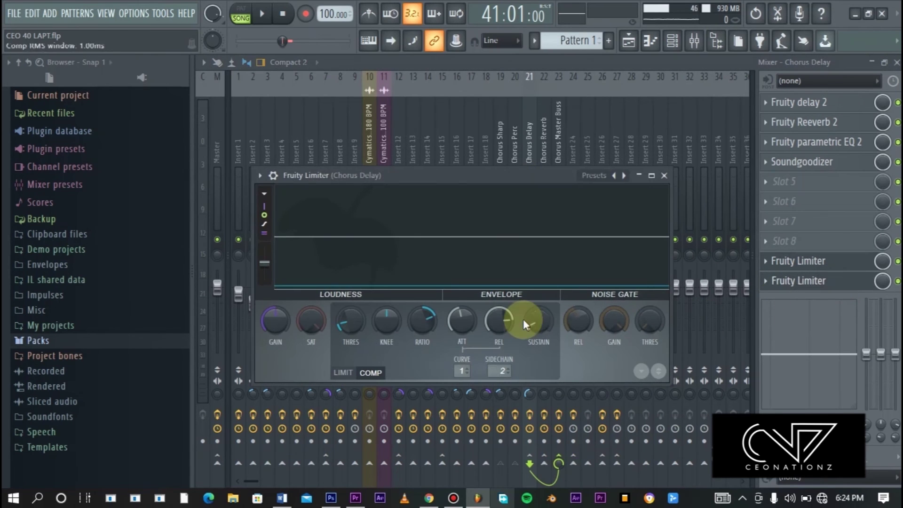
{"action": "left_click", "coordinate": [495, 373]}
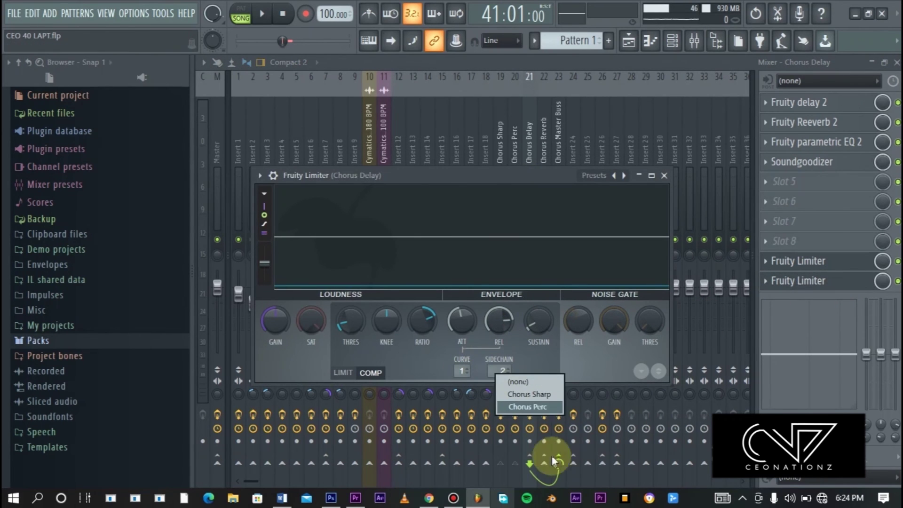
{"action": "left_click", "coordinate": [529, 407]}
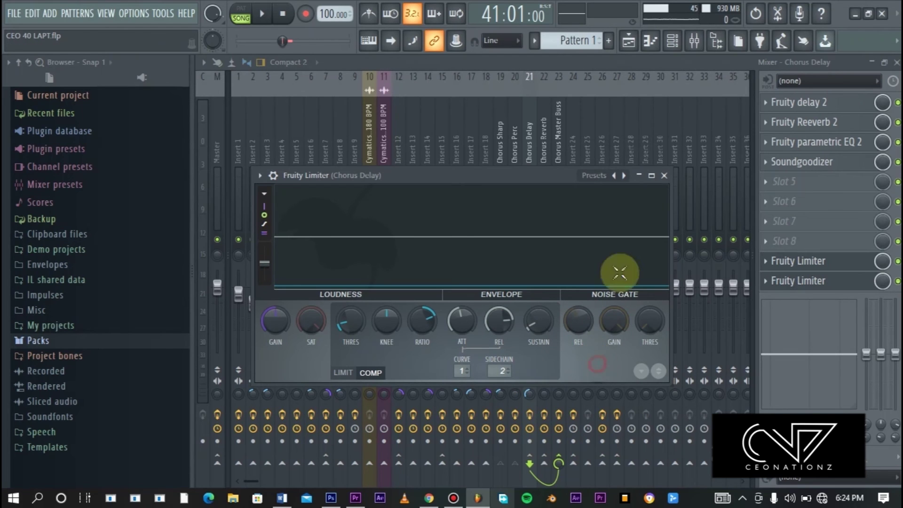
{"action": "left_click", "coordinate": [664, 175]}
Check the limiter on the Chorus Reverb insert, then reselect the Chorus Delay insert.
{"action": "left_click", "coordinate": [541, 126]}
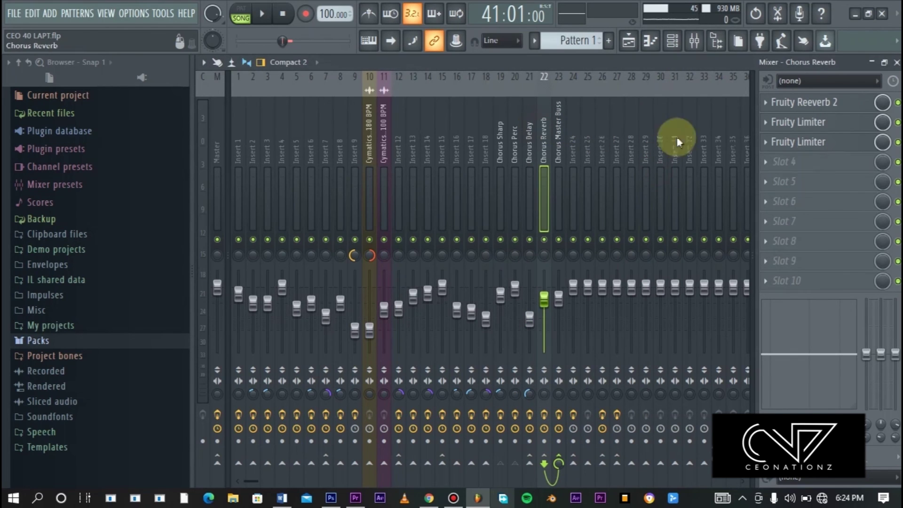
{"action": "left_click", "coordinate": [807, 121]}
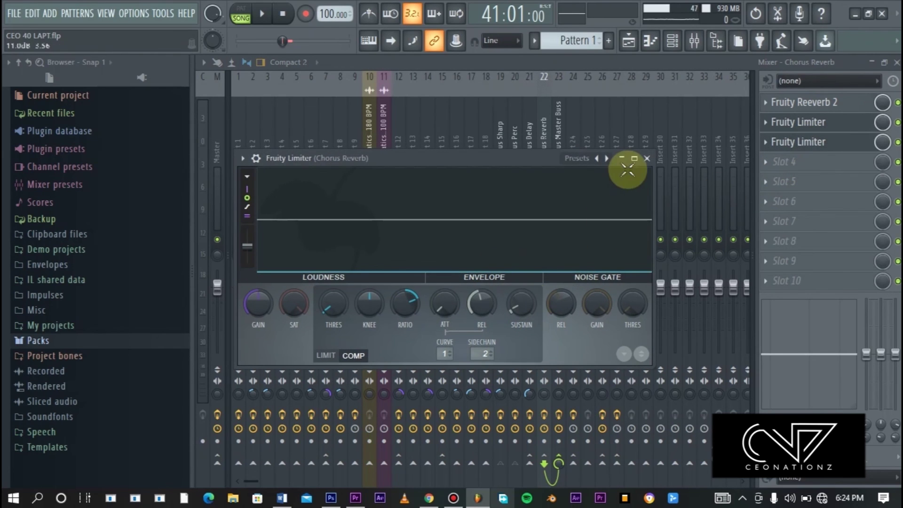
{"action": "left_click", "coordinate": [630, 141]}
{"action": "left_click", "coordinate": [525, 174]}
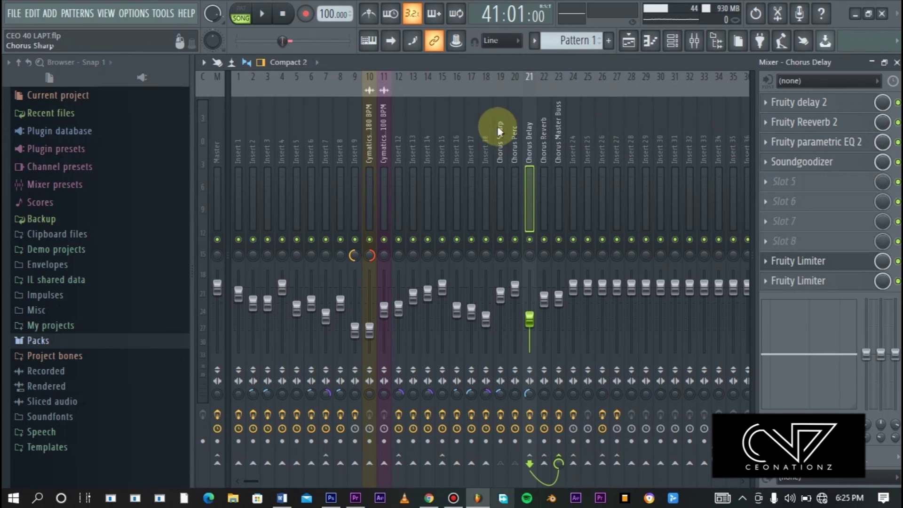
Review Chorus Delay's parametric EQ, Soundgoodizer and reverb plugins without changing them.
{"action": "left_click", "coordinate": [818, 143]}
{"action": "left_click", "coordinate": [817, 143]}
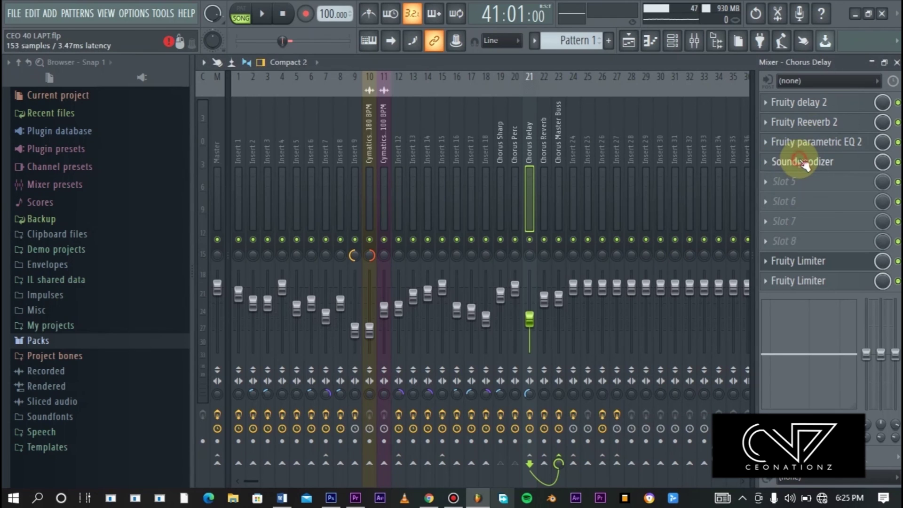
{"action": "left_click", "coordinate": [800, 161]}
{"action": "left_click", "coordinate": [800, 162]}
{"action": "left_click", "coordinate": [814, 123]}
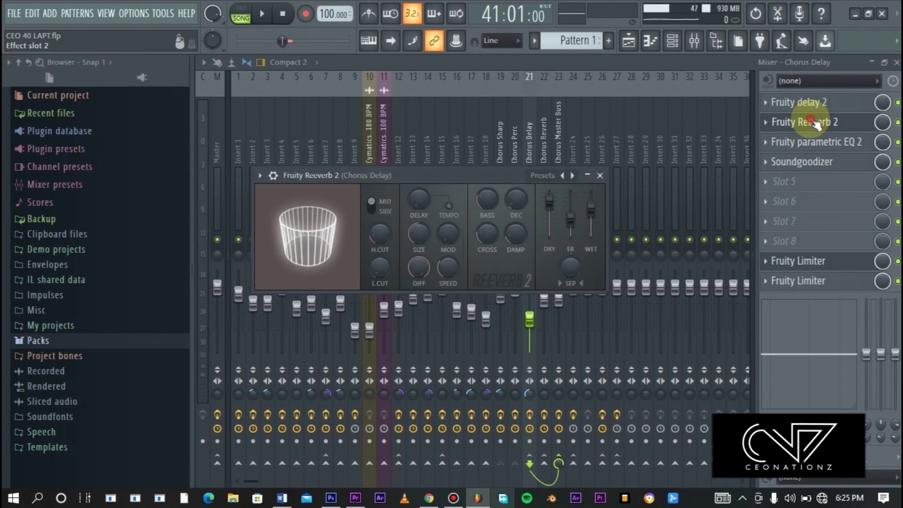
{"action": "left_click", "coordinate": [815, 124]}
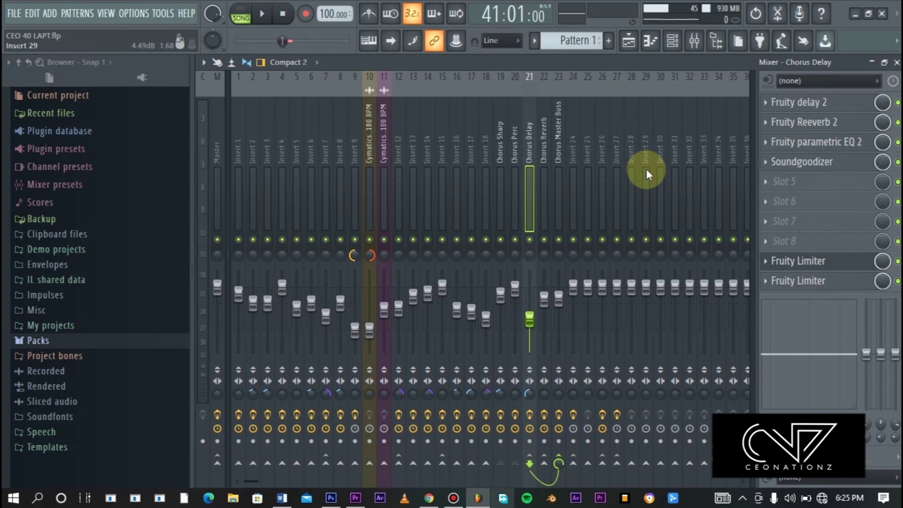
On the Chorus Reverb insert, view its reverb and leave Slot 4 empty.
{"action": "left_click", "coordinate": [542, 143]}
{"action": "left_click", "coordinate": [835, 110]}
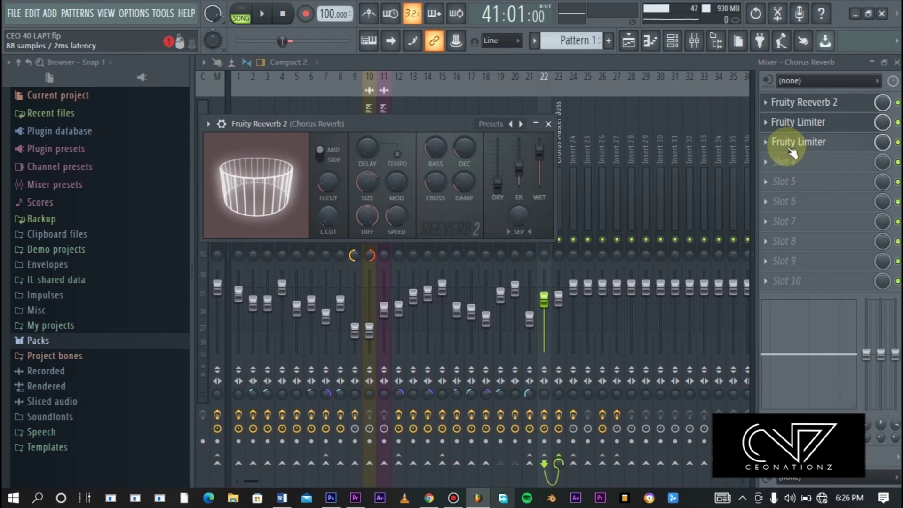
{"action": "left_click", "coordinate": [765, 162]}
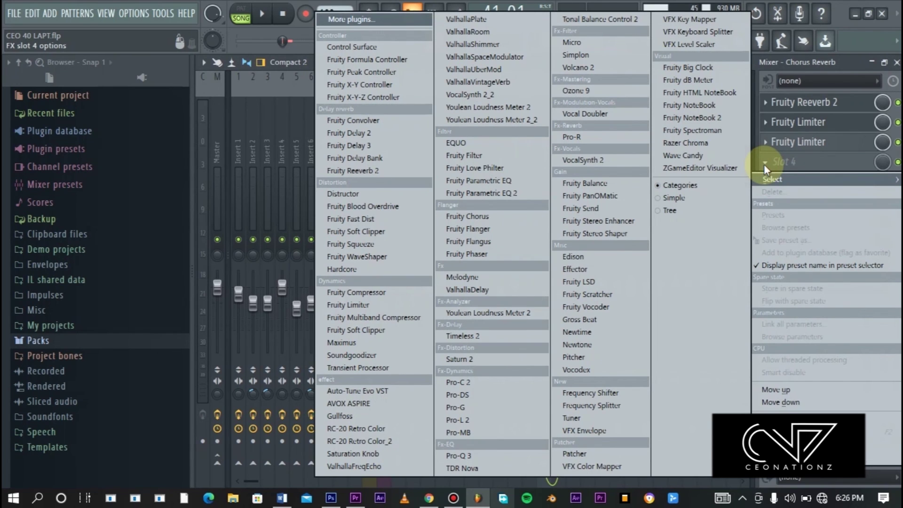
{"action": "left_click", "coordinate": [839, 66]}
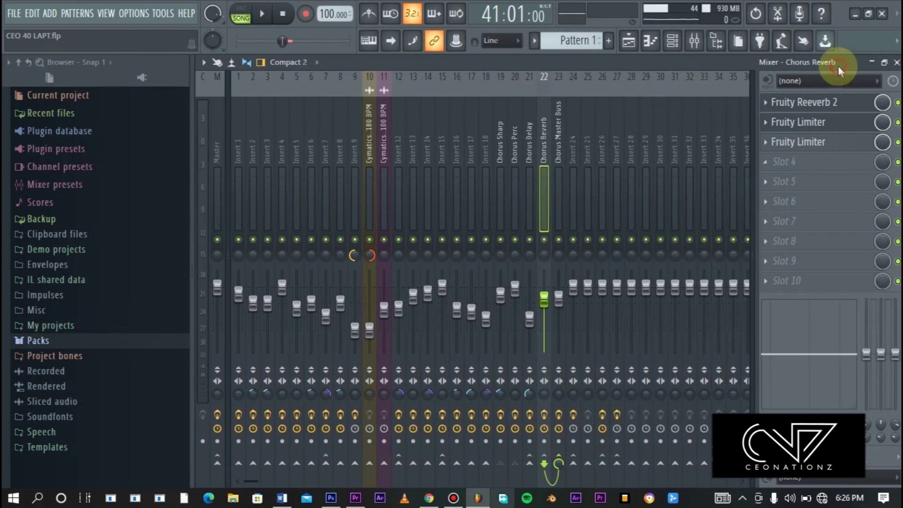
{"action": "left_click", "coordinate": [829, 102]}
{"action": "left_click", "coordinate": [829, 102]}
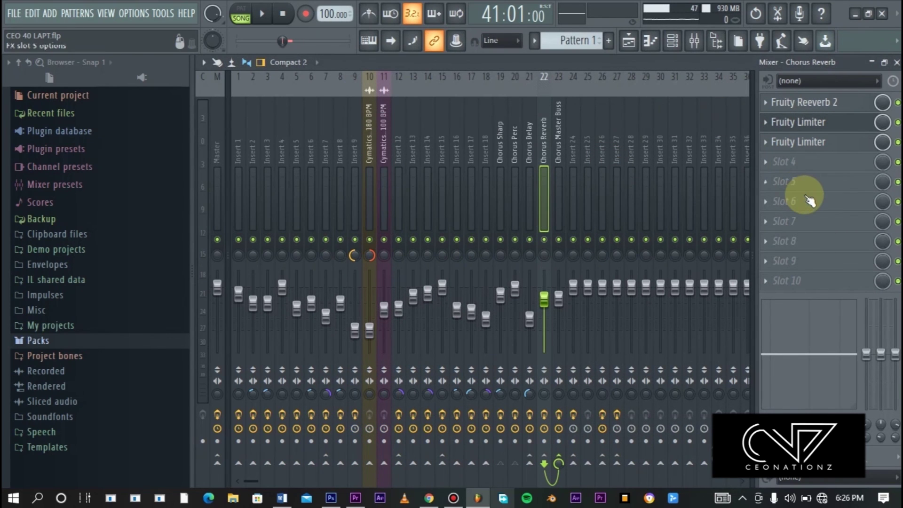